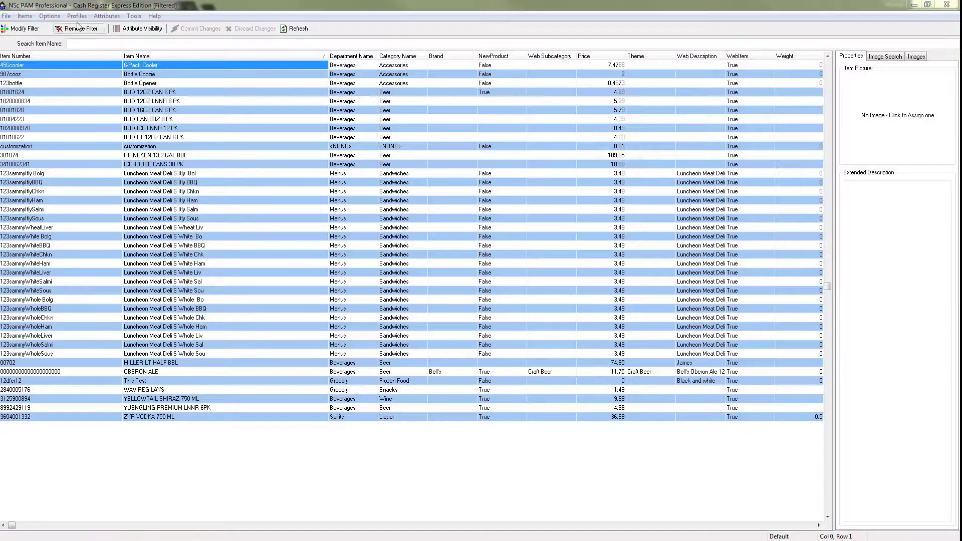
- Turn on Use Alternative (Web) Navigation under Options > Settings, then go to Menu Builder
click(50, 15)
mouse_move(64, 64)
click(364, 57)
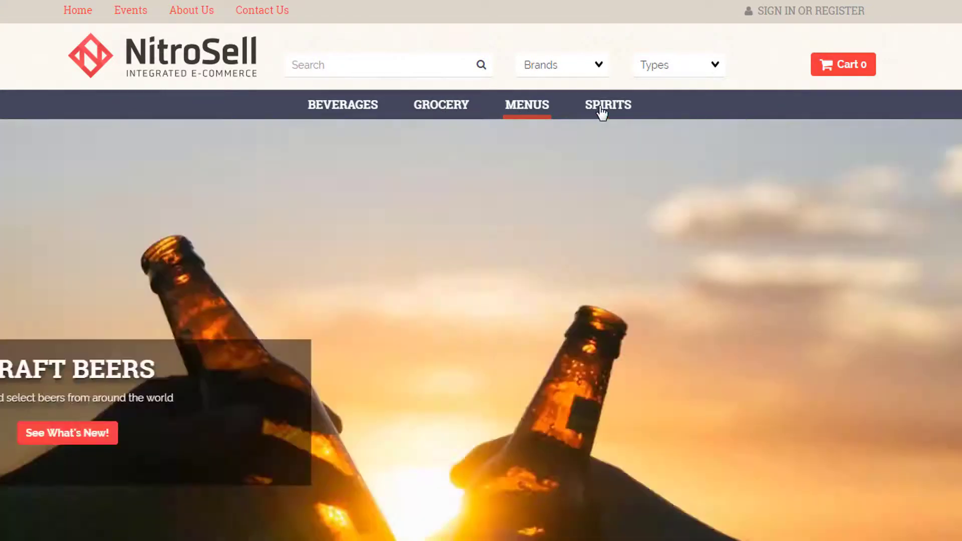
mouse_move(604, 111)
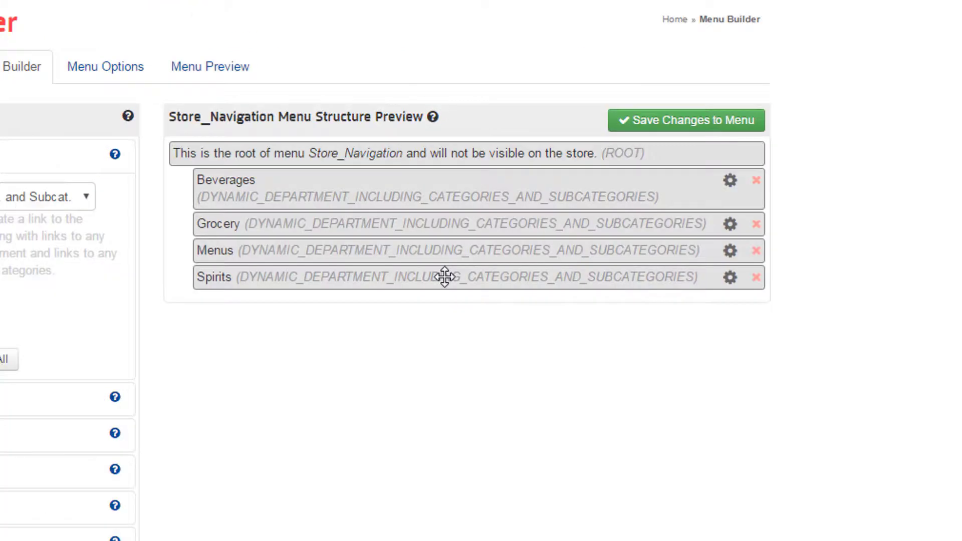
- Move Spirits just under Grocery and list the menus available to edit
mouse_move(444, 278)
mouse_down()
mouse_move(450, 200)
mouse_move(450, 288)
mouse_up()
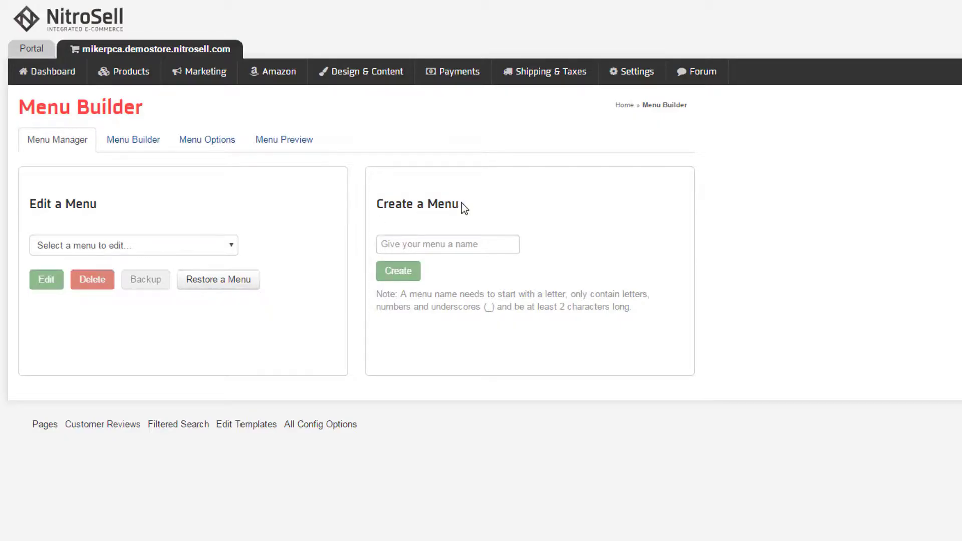
drag(462, 202, 376, 203)
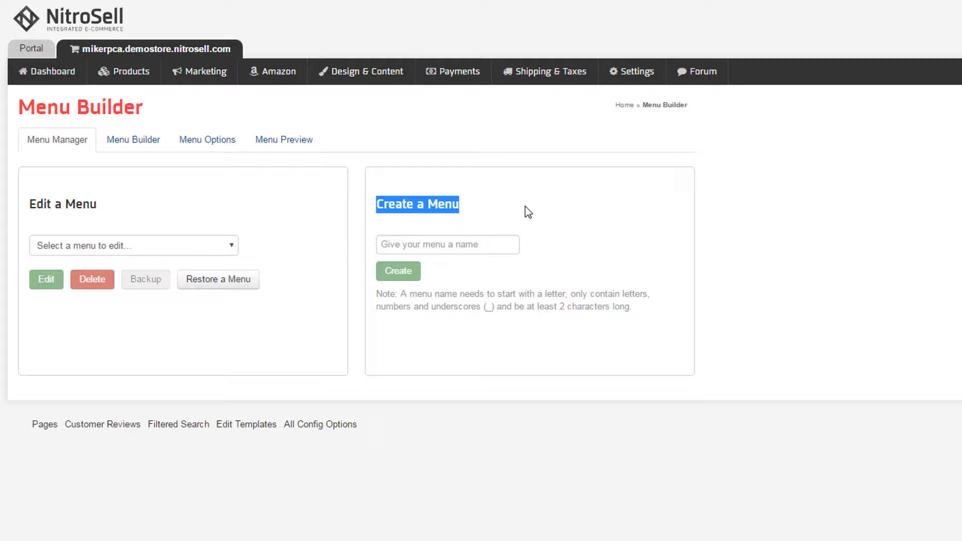
click(525, 206)
click(224, 251)
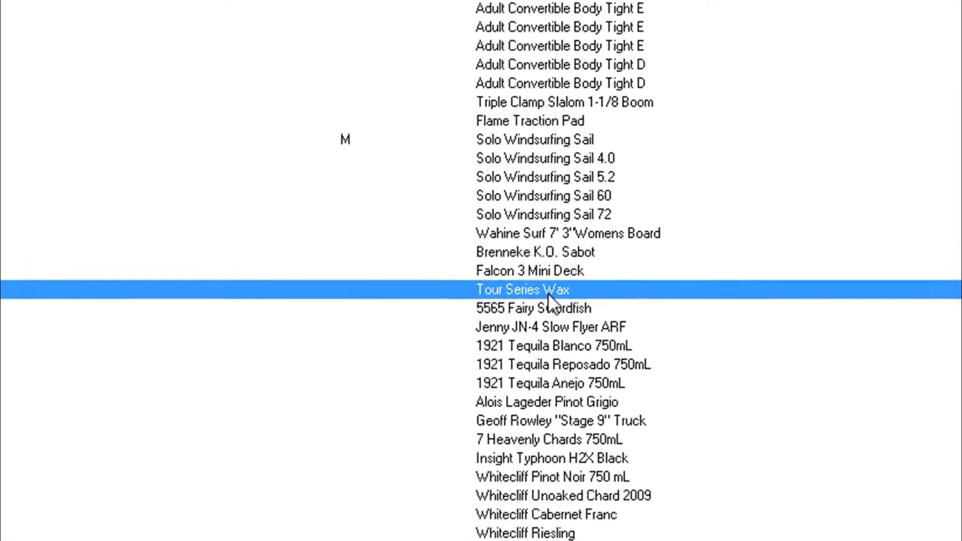
- Review the Tour Series Wax item, confirm alternative web navigation is on, then view the storefront
double_click(480, 267)
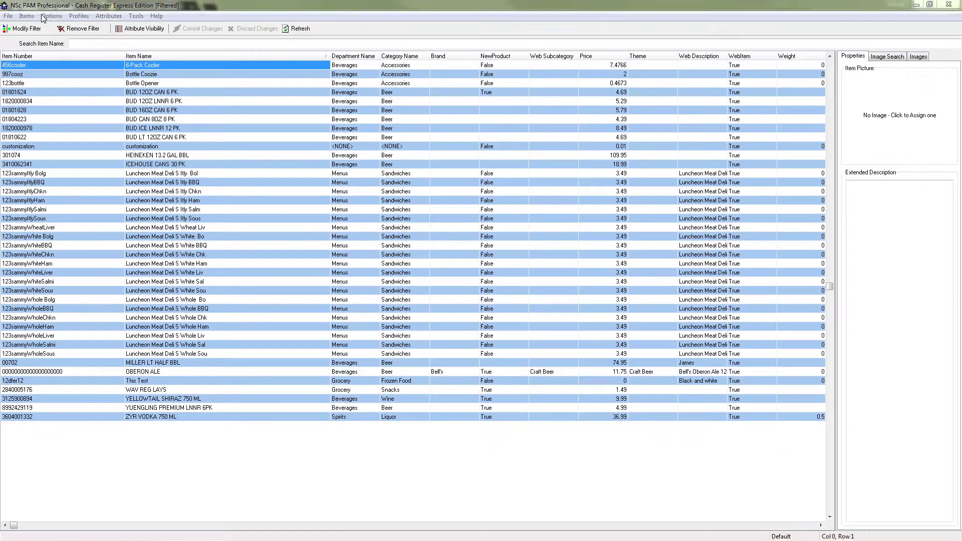
click(52, 16)
mouse_move(128, 62)
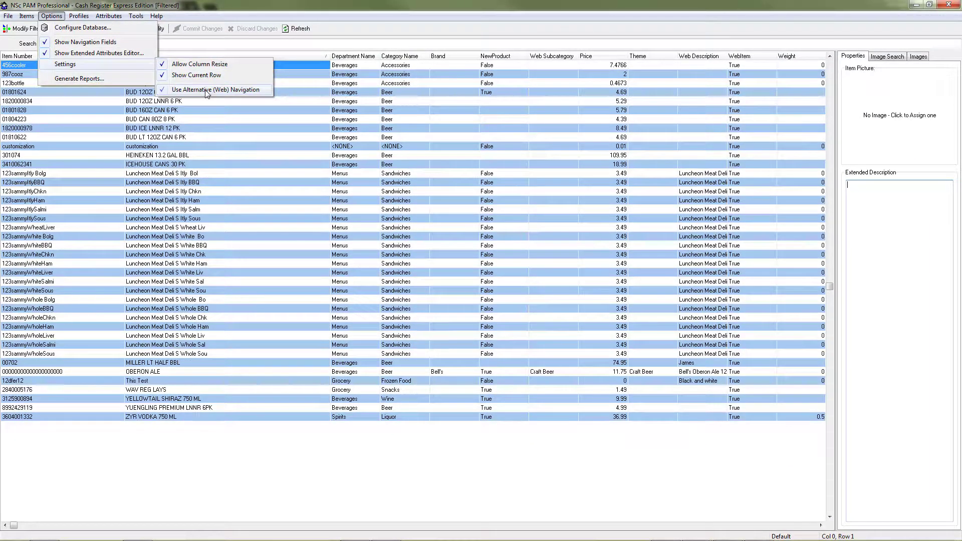
click(377, 31)
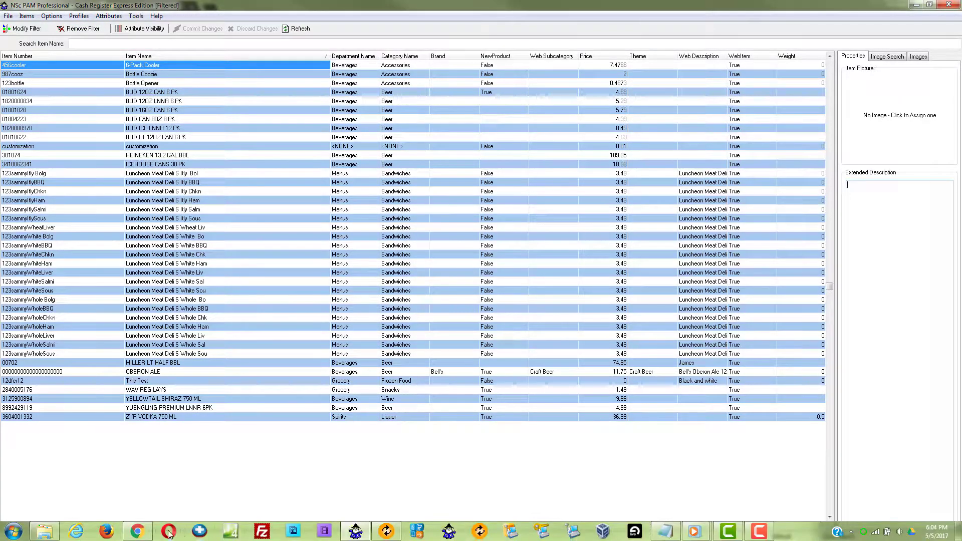
click(169, 534)
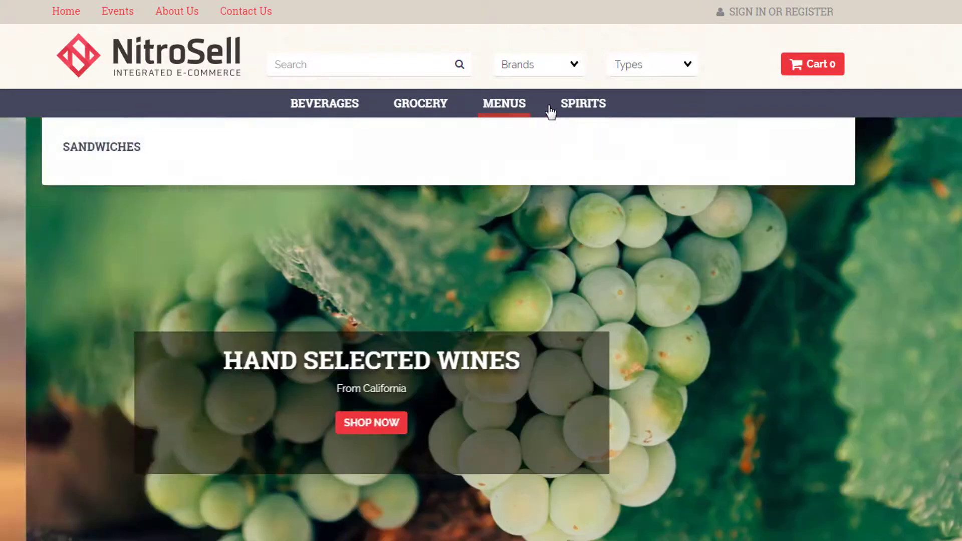
mouse_move(580, 109)
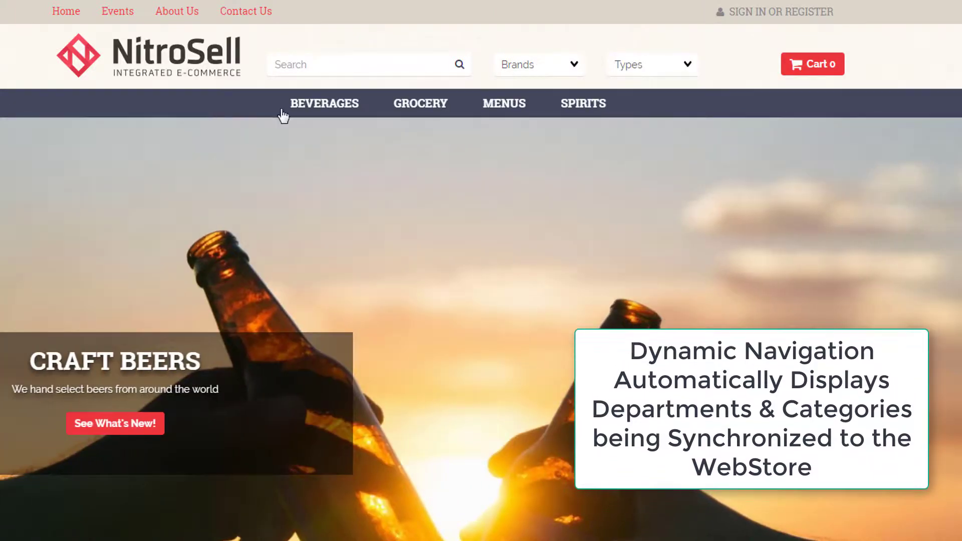
mouse_move(295, 114)
mouse_move(502, 111)
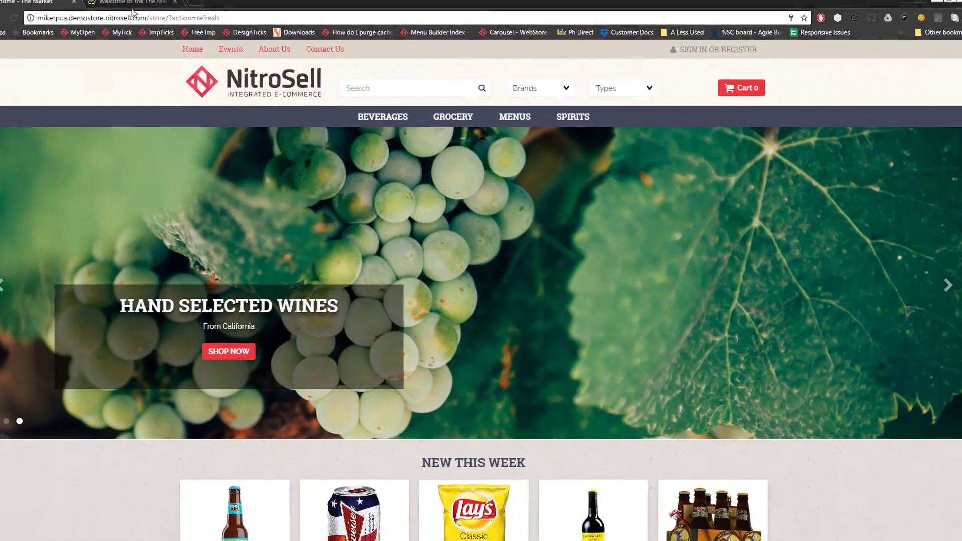
- Go to the WebStore Manager admin and open Design & Content > Menu Builder
click(152, 8)
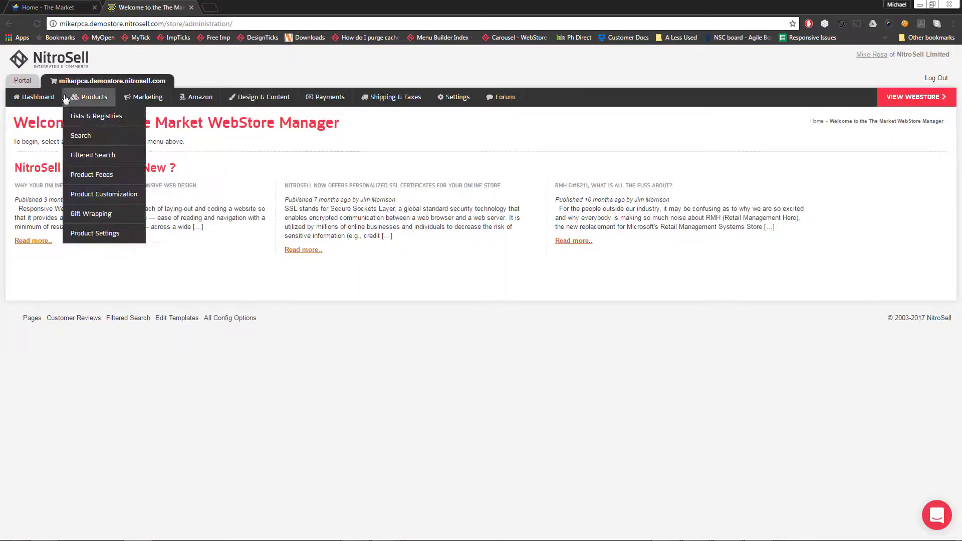
mouse_move(246, 101)
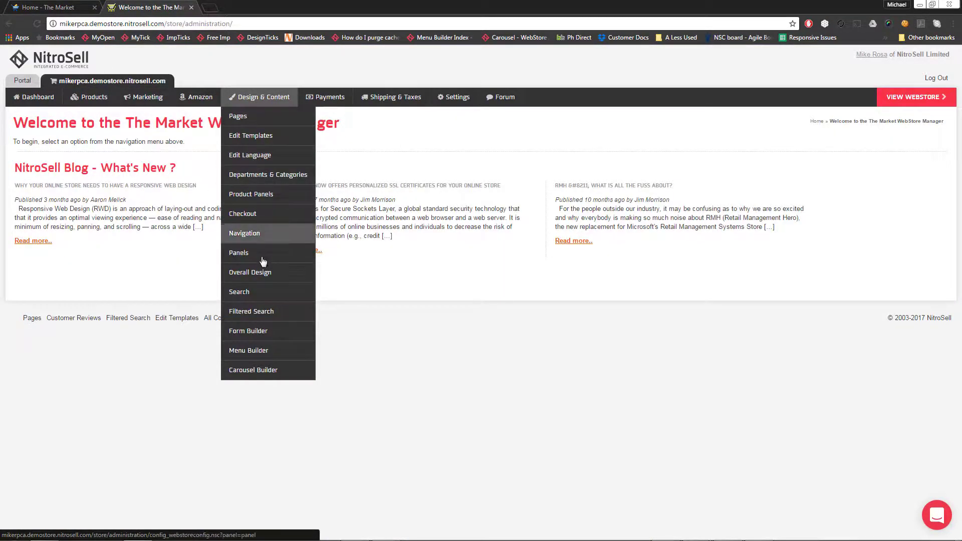
click(257, 350)
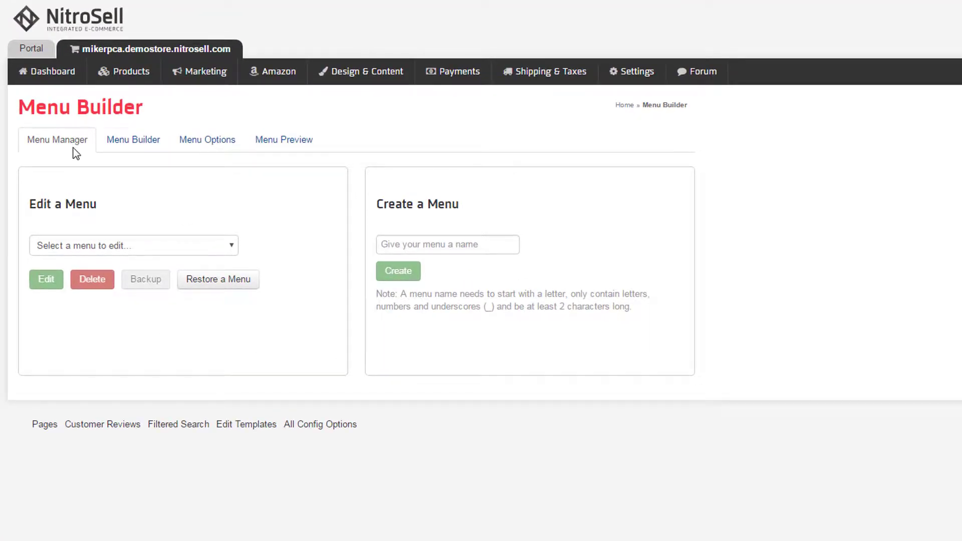
- Look through the Menu Builder, Menu Options, Menu Preview and Menu Manager sections
click(134, 145)
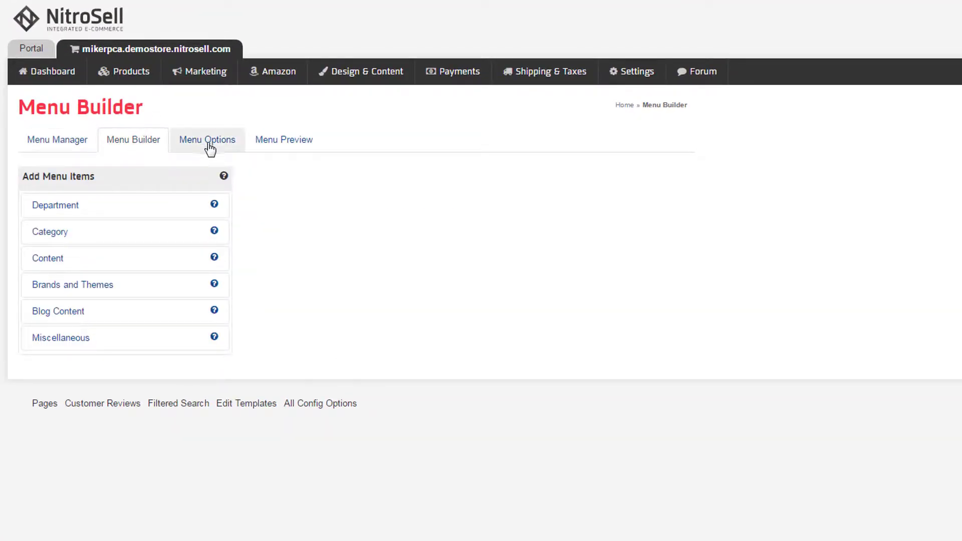
click(208, 148)
click(301, 147)
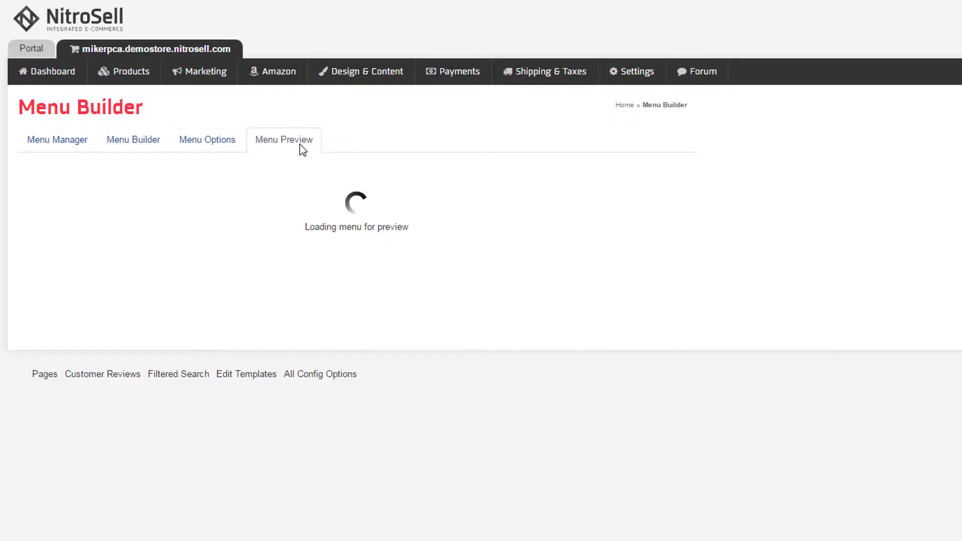
click(67, 145)
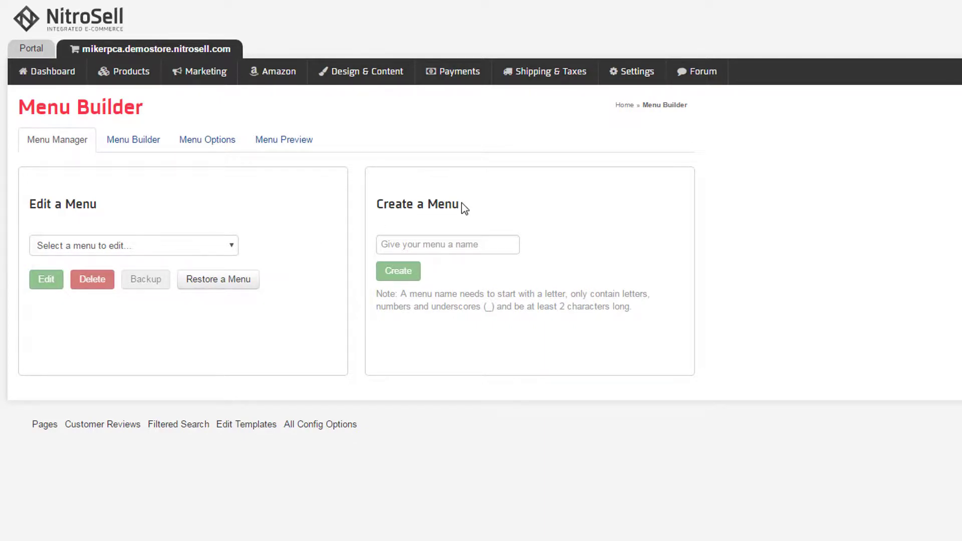
drag(461, 202, 377, 204)
- Choose Store_Navigation from 'Select a menu to edit' and manage it
click(487, 211)
click(214, 249)
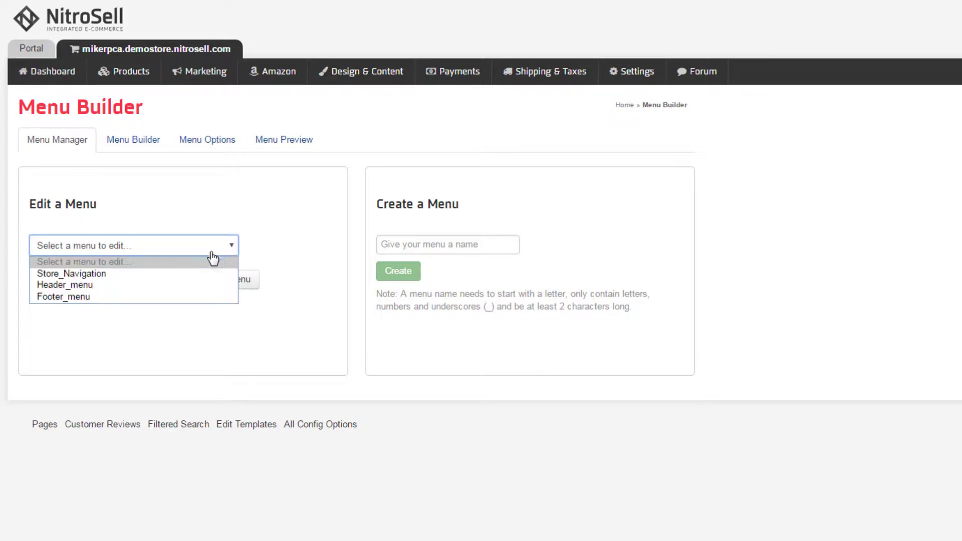
click(107, 274)
click(107, 309)
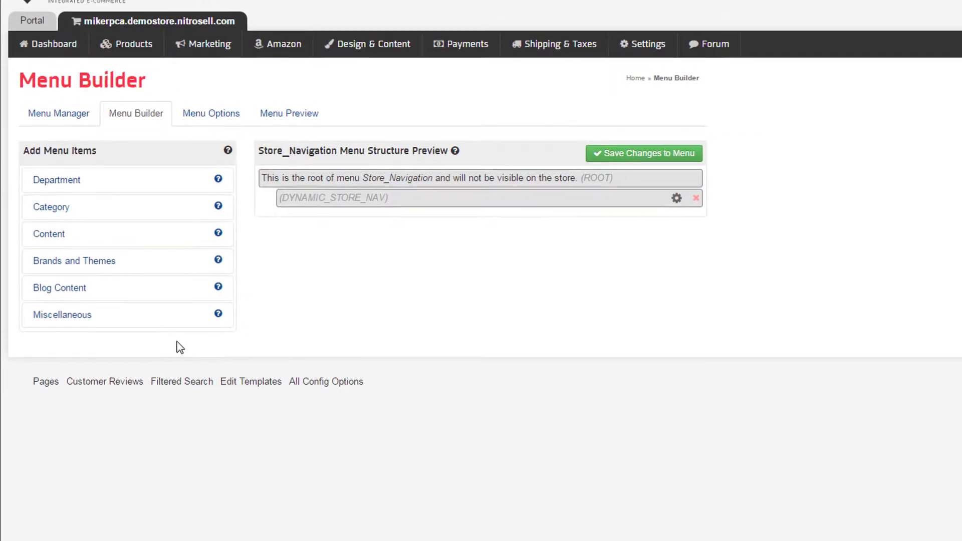
- Add a Beverages department link, move it within the menu, then delete it
click(59, 175)
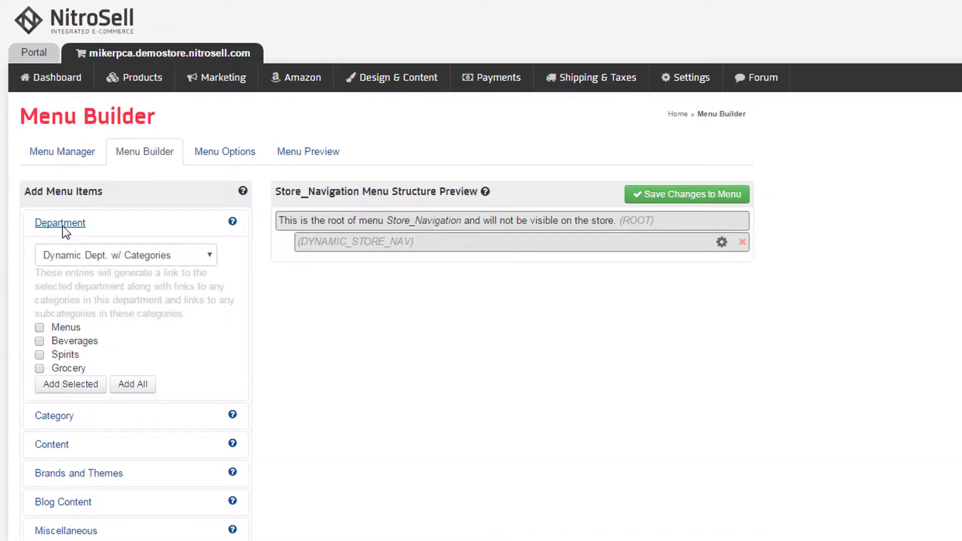
click(39, 341)
click(39, 328)
click(64, 385)
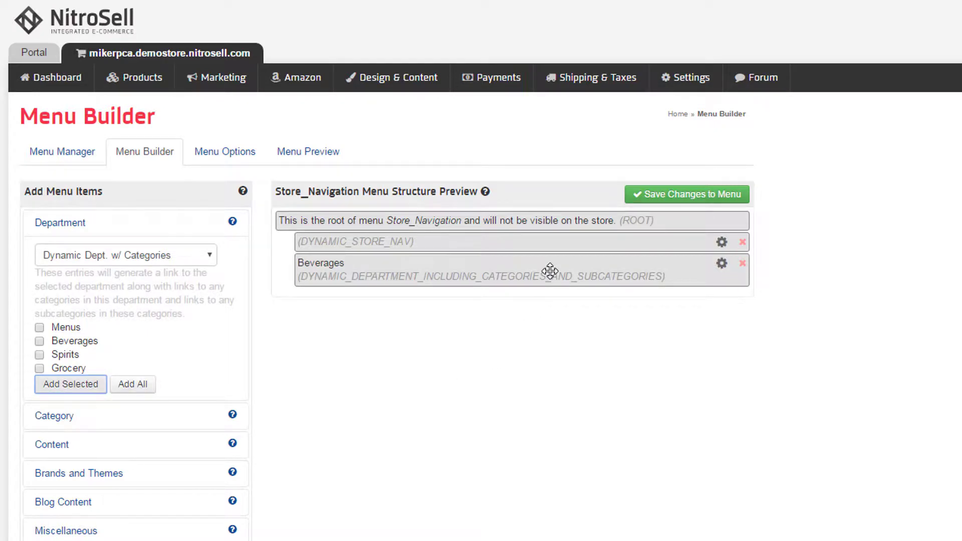
mouse_move(550, 271)
mouse_down()
mouse_move(552, 227)
mouse_move(554, 264)
mouse_up()
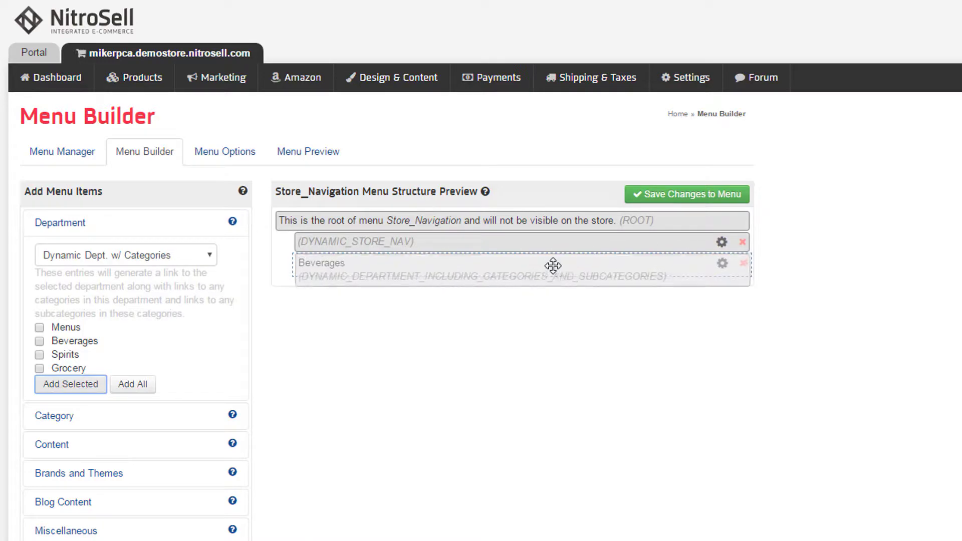
click(743, 264)
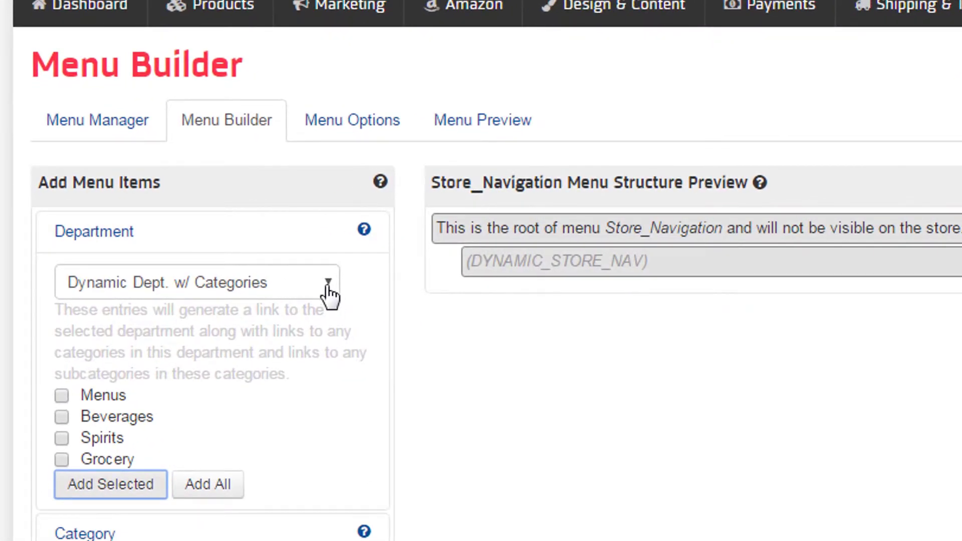
- Set the department link type to Dynamic Dept. w/ Cat. and Subcat
click(329, 291)
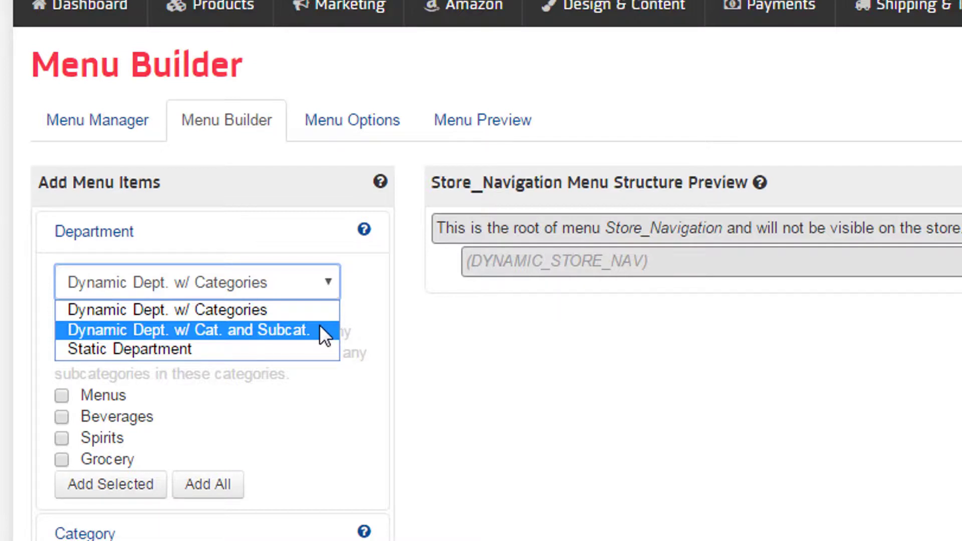
click(293, 349)
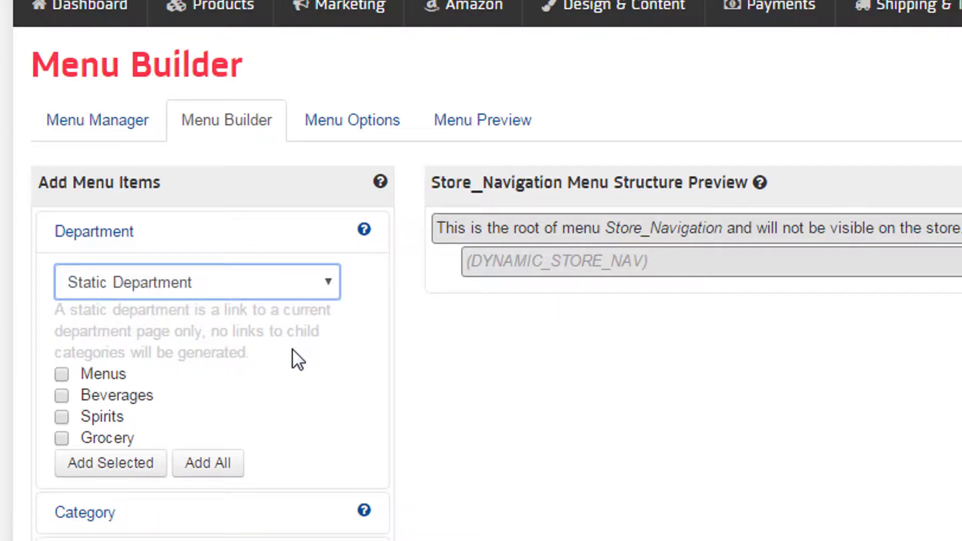
click(215, 290)
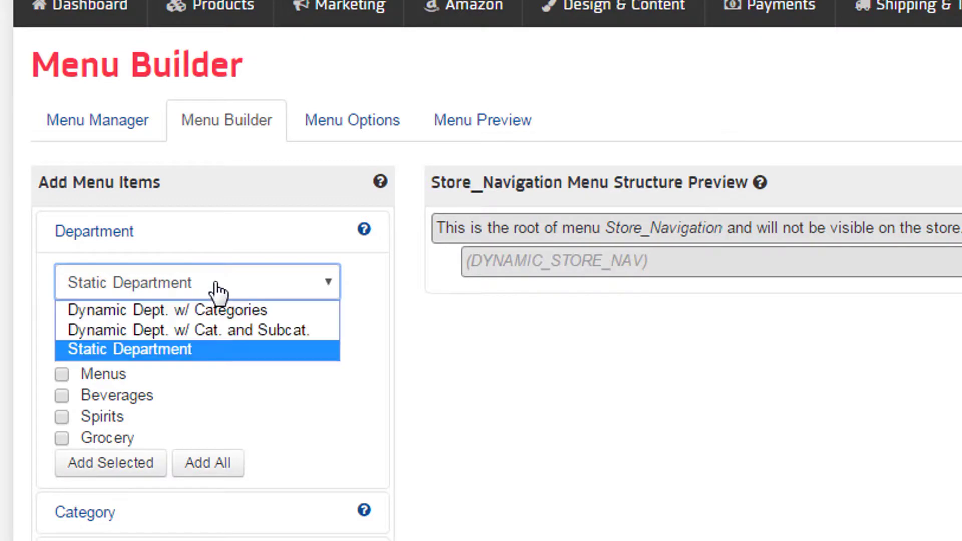
click(243, 329)
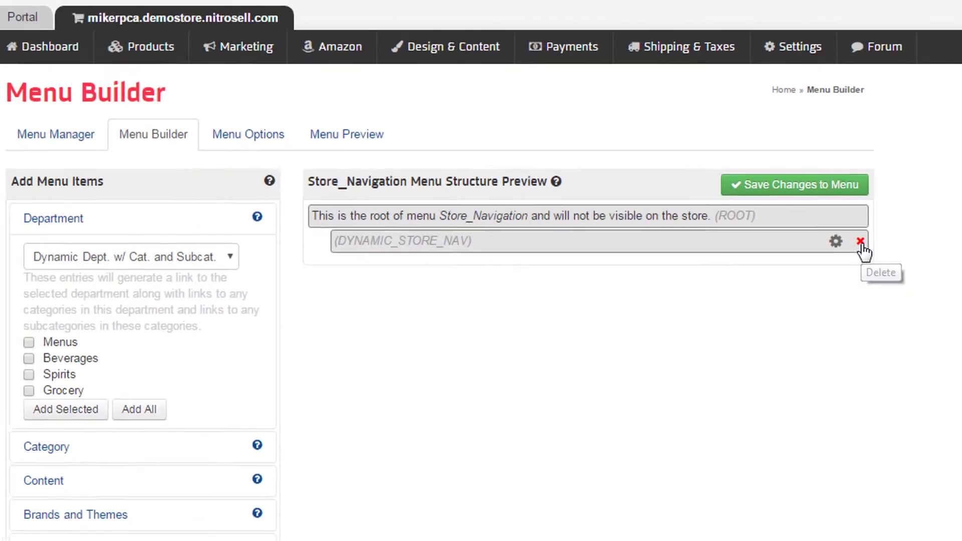
- Delete the DYNAMIC_STORE_NAV entry, check the live storefront, and return to Menu Builder
click(861, 241)
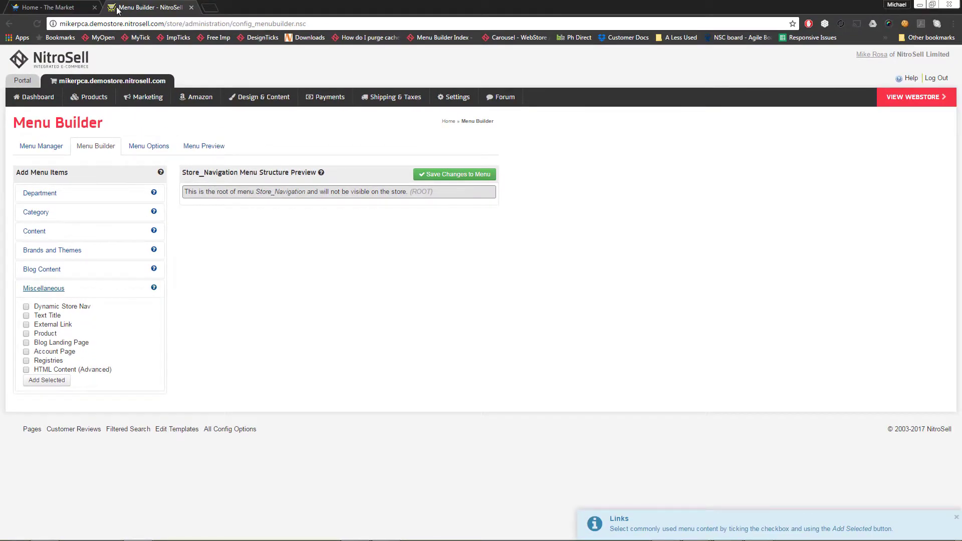
click(64, 10)
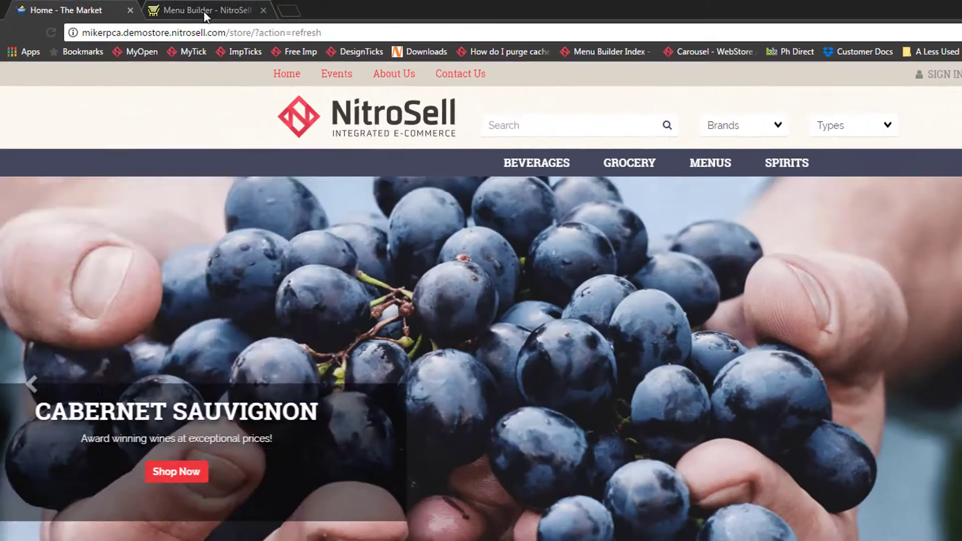
click(204, 18)
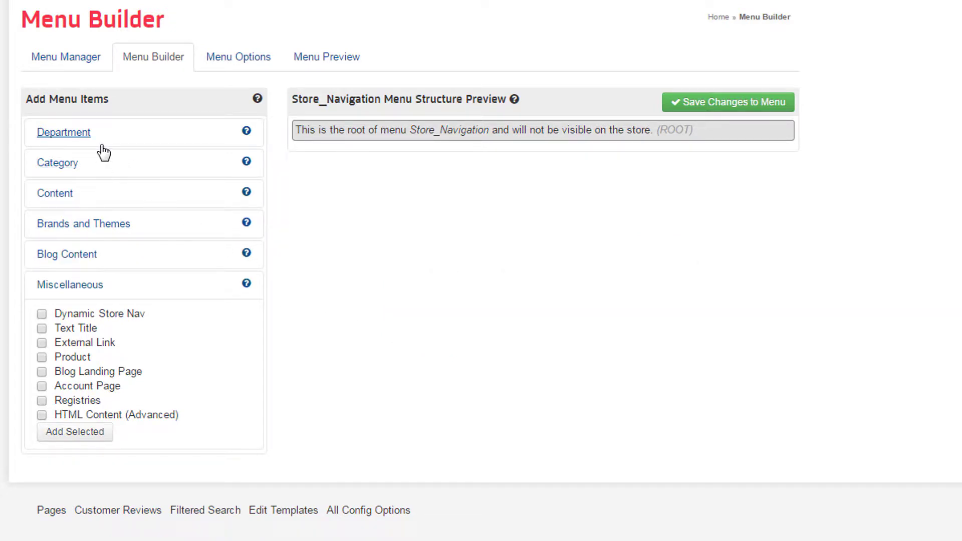
- Add all four departments, order them Grocery, Spirits, Menus, Beverages, and save the menu
click(88, 134)
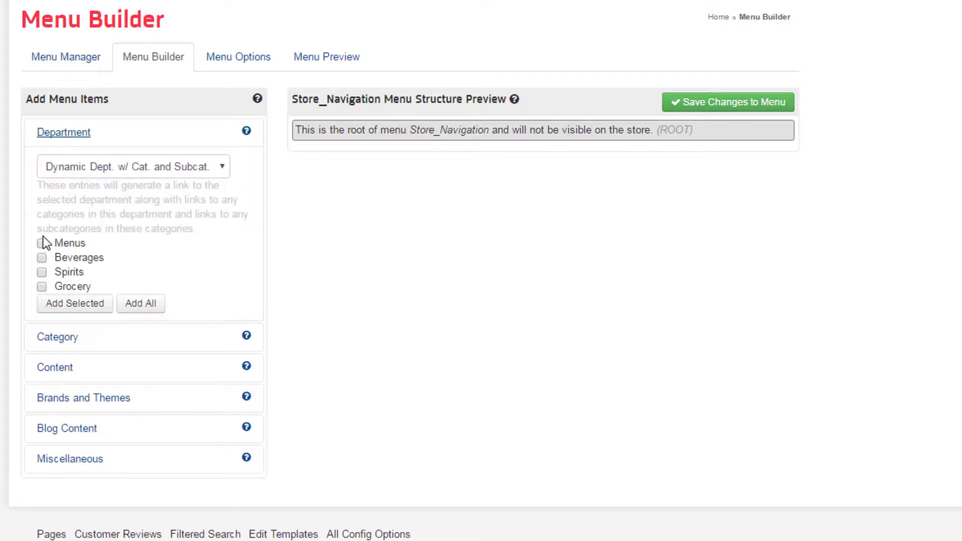
click(42, 258)
click(101, 310)
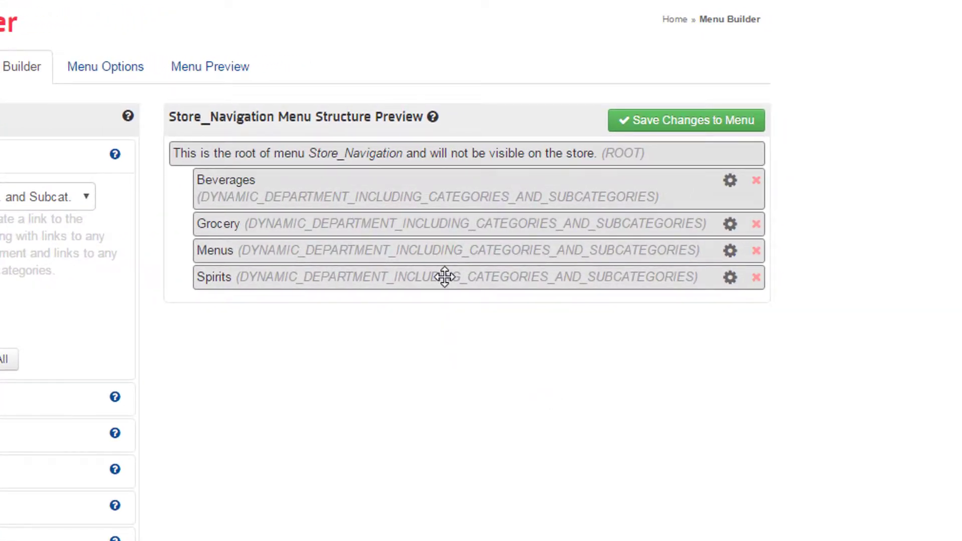
drag(444, 276, 447, 239)
drag(450, 193, 451, 286)
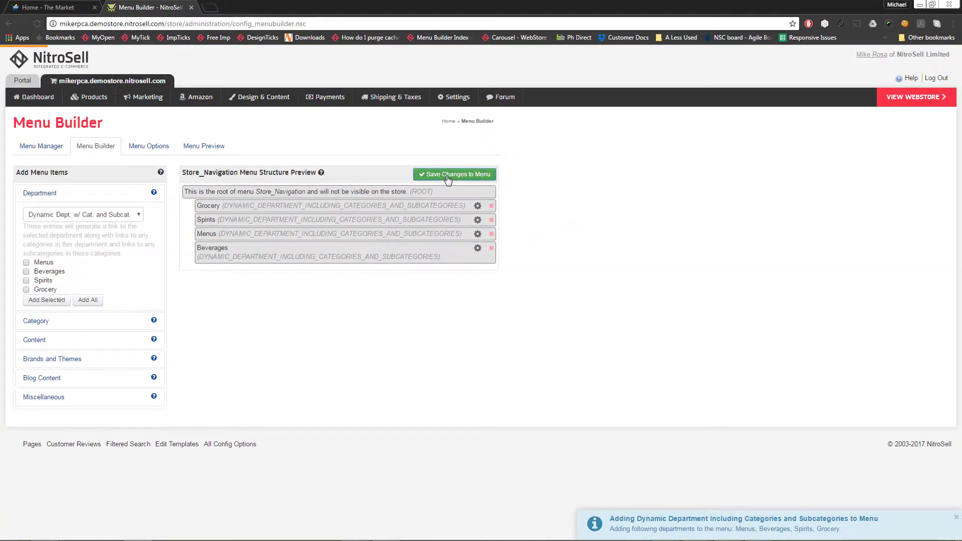
click(447, 176)
- Reload the storefront to check the new navigation dropdowns, then show Menu Builder's category items
click(48, 7)
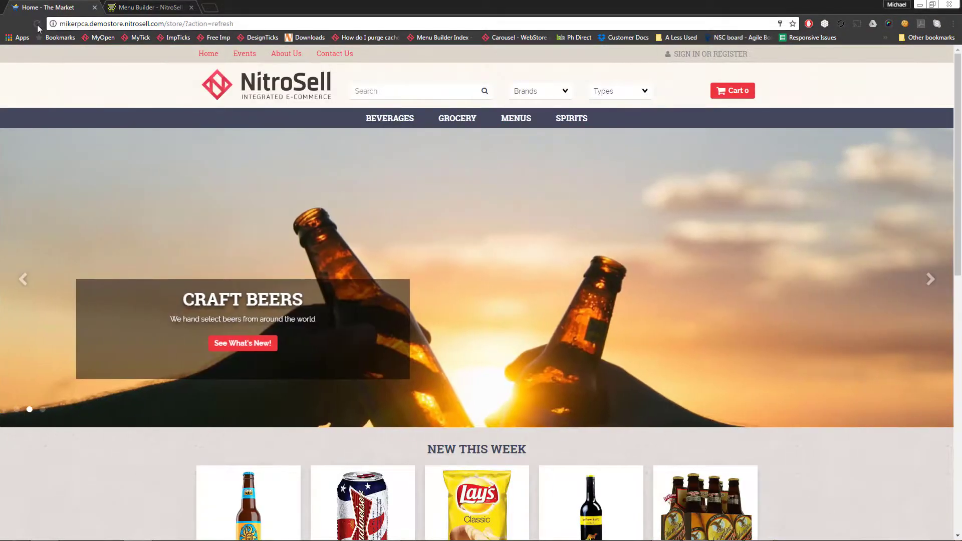
click(37, 24)
mouse_move(389, 128)
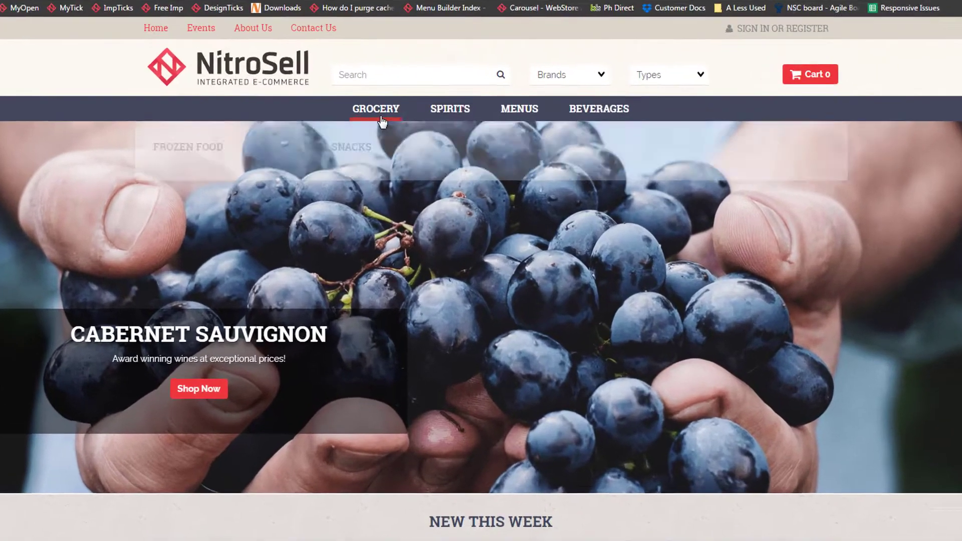
mouse_move(595, 116)
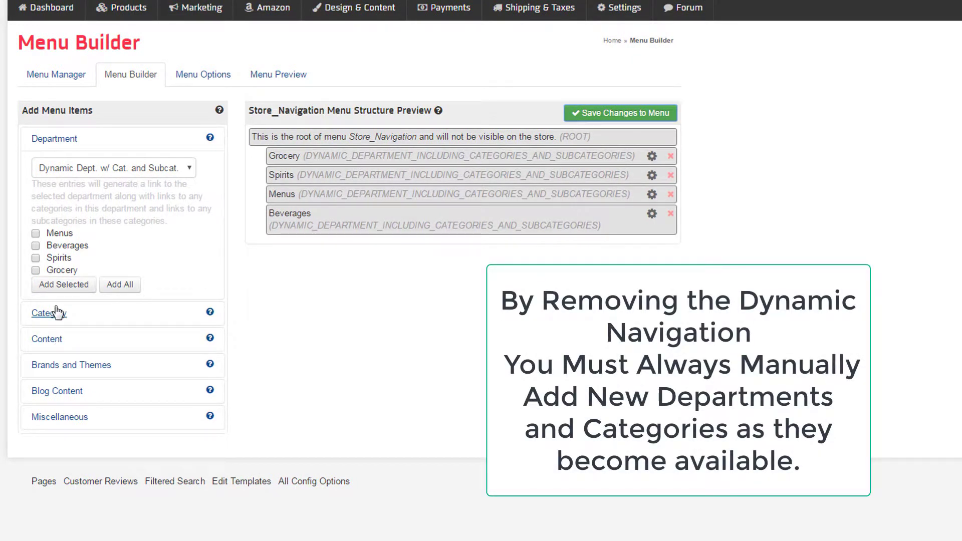
click(49, 313)
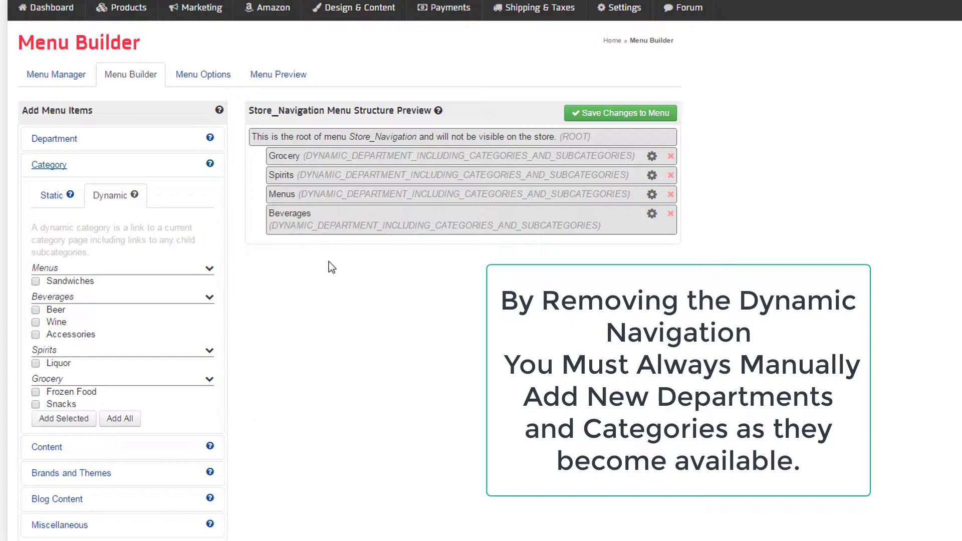
- Reorder Store_Navigation to Beverages, Spirits, Grocery, Menus
click(62, 140)
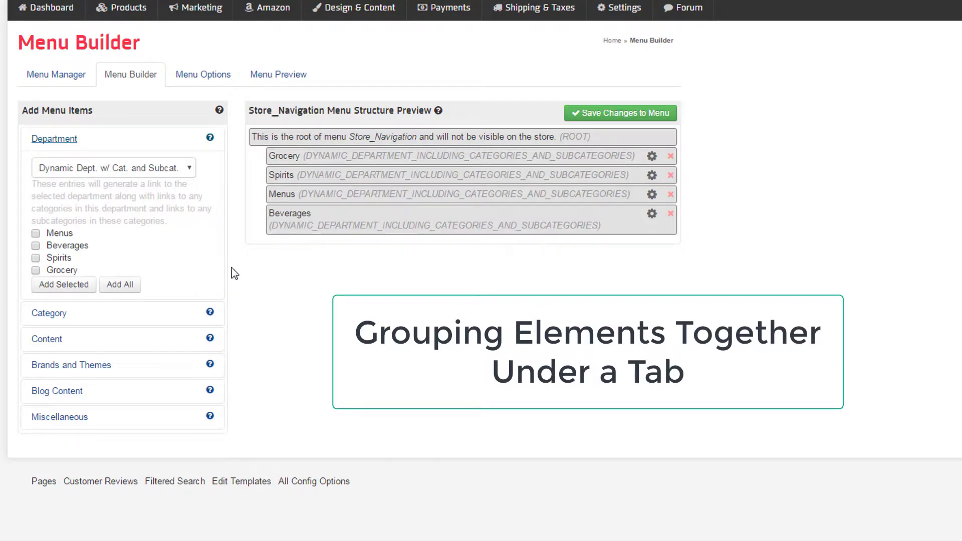
drag(330, 221, 333, 169)
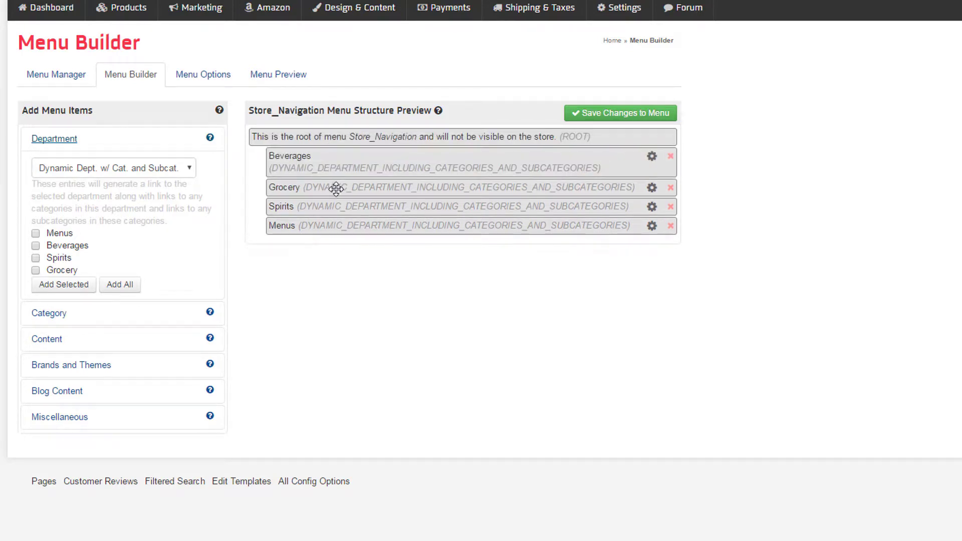
mouse_move(333, 210)
mouse_down()
mouse_move(338, 172)
mouse_move(335, 191)
mouse_up()
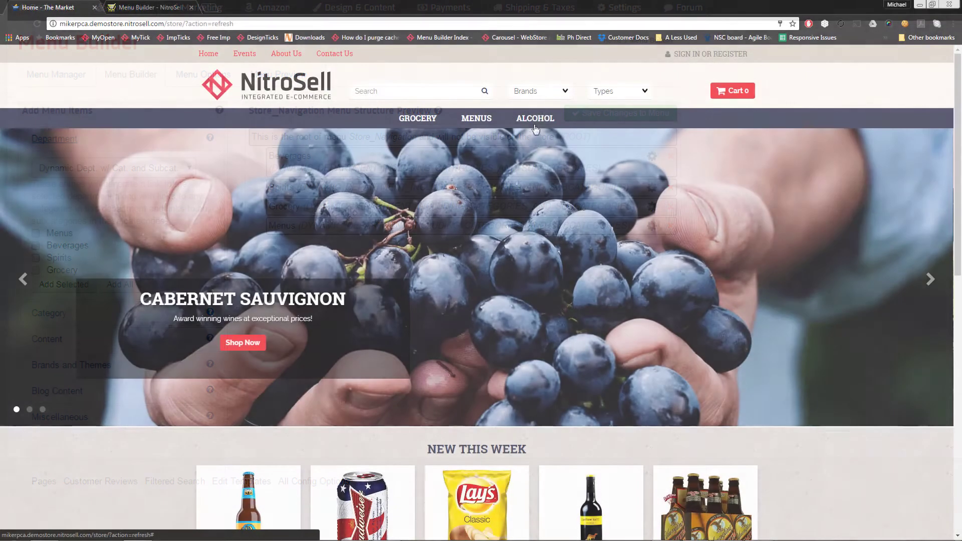
mouse_move(521, 122)
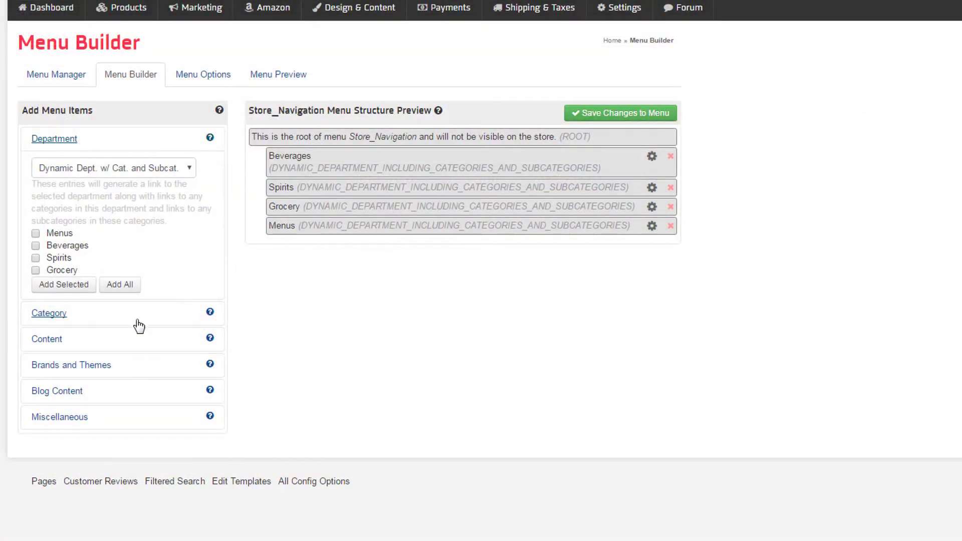
- Add a non-link text title labelled Alcohol and nest Beverages and Spirits under it
click(71, 418)
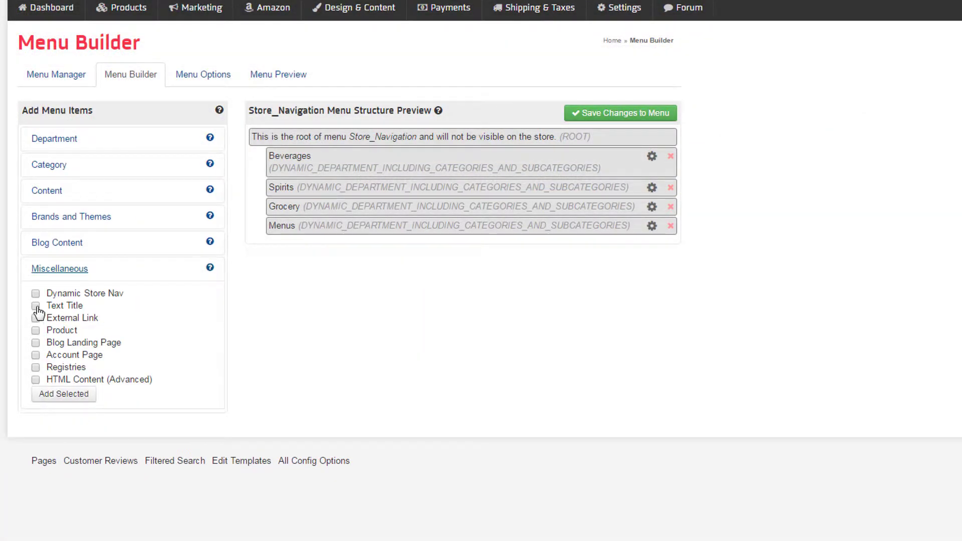
click(64, 394)
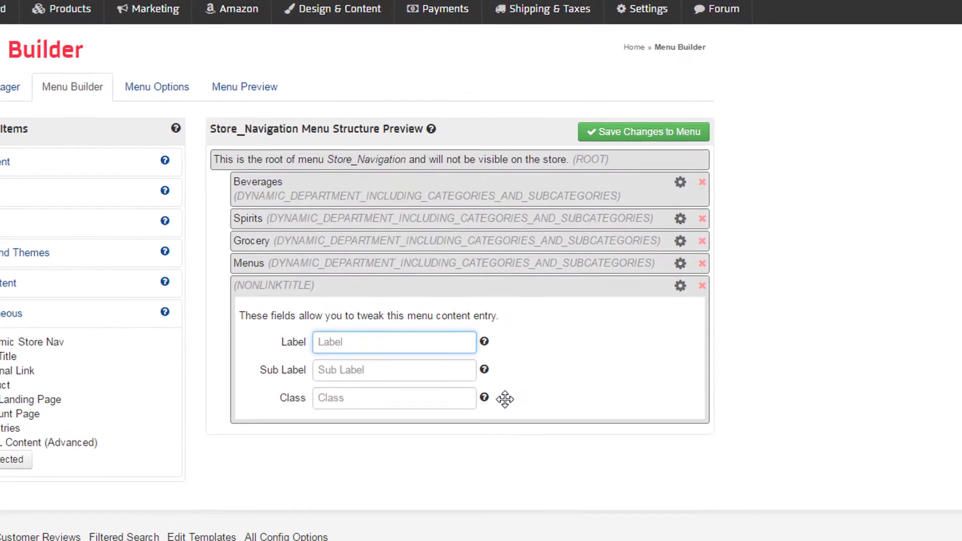
text(Alcohol)
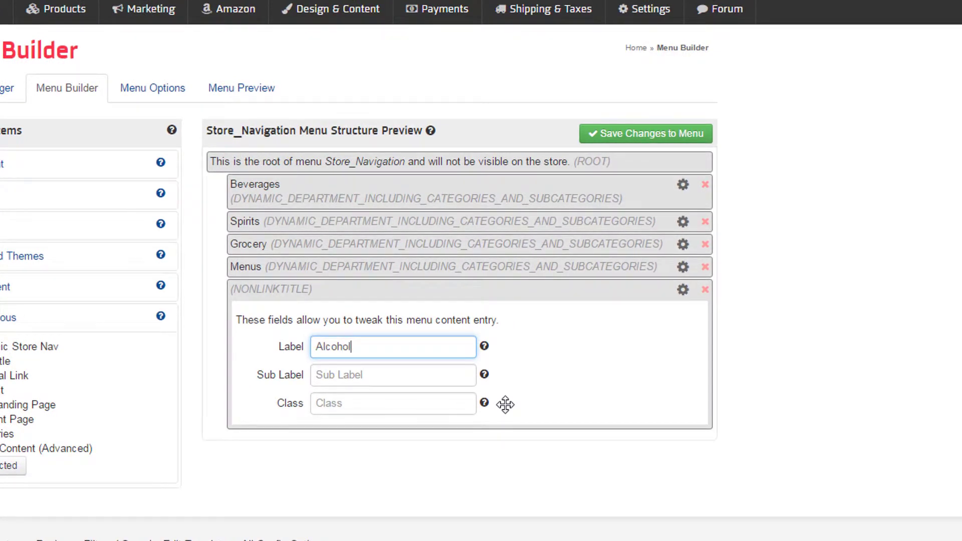
key(Tab)
drag(403, 194, 435, 409)
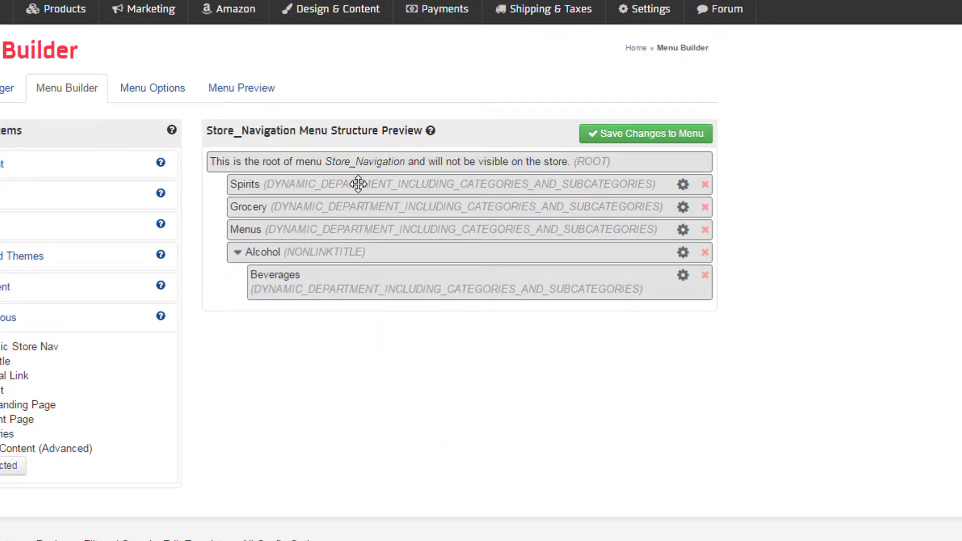
drag(356, 185, 354, 266)
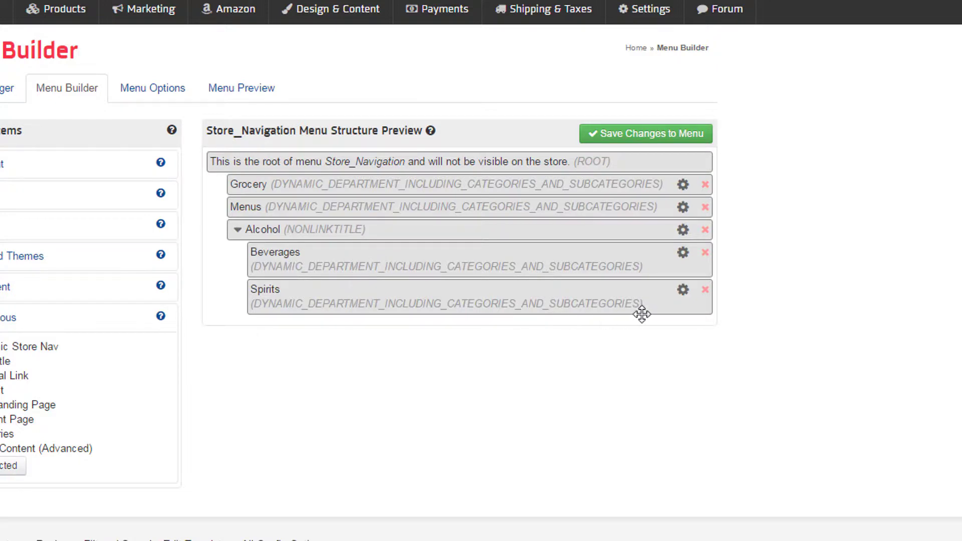
- Save the menu and reload the storefront to show the new Alcohol menu
click(661, 140)
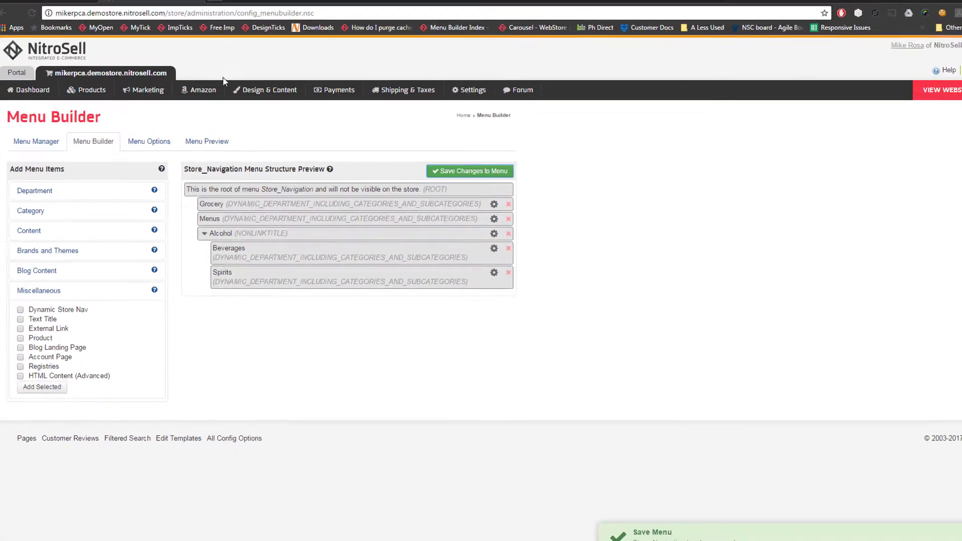
click(69, 10)
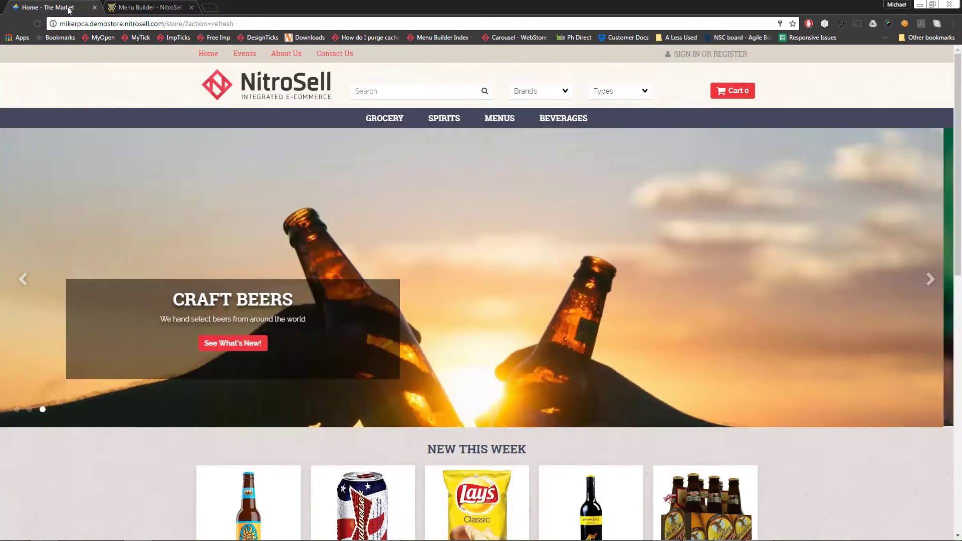
click(41, 22)
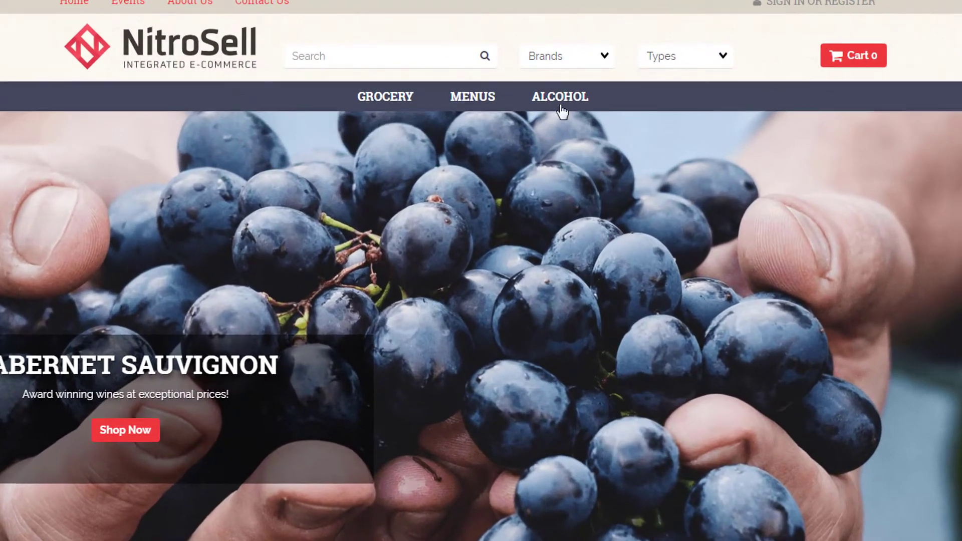
mouse_move(558, 104)
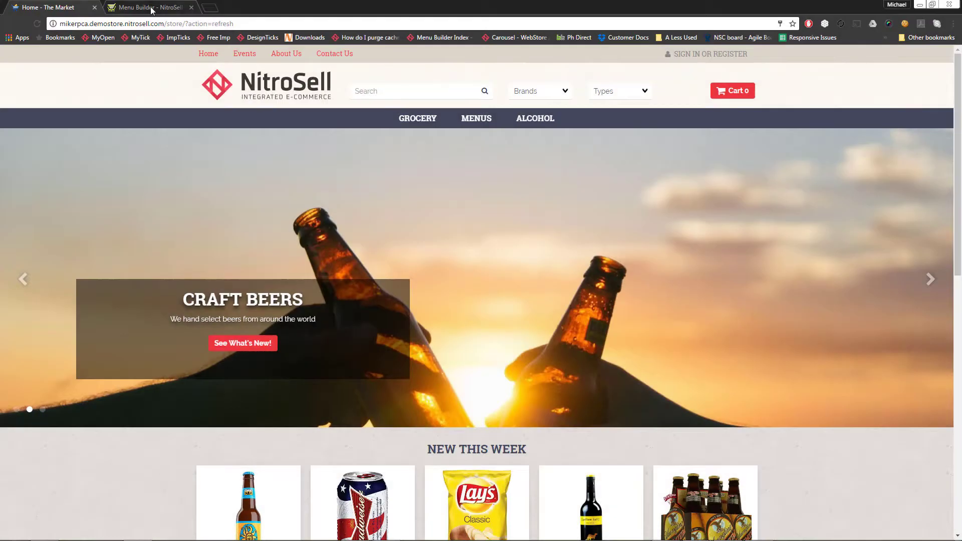
- Return to the Menu Builder page after checking the Alcohol dropdown's Beverages and Spirits columns
click(151, 10)
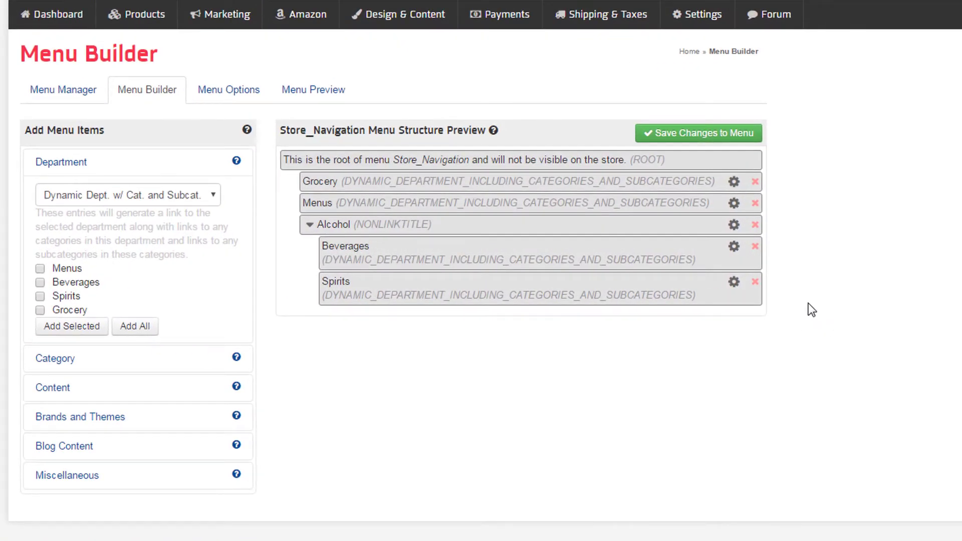
- Replace the dynamic Beverages with a static Beverages department nested under Alcohol below Spirits
click(755, 246)
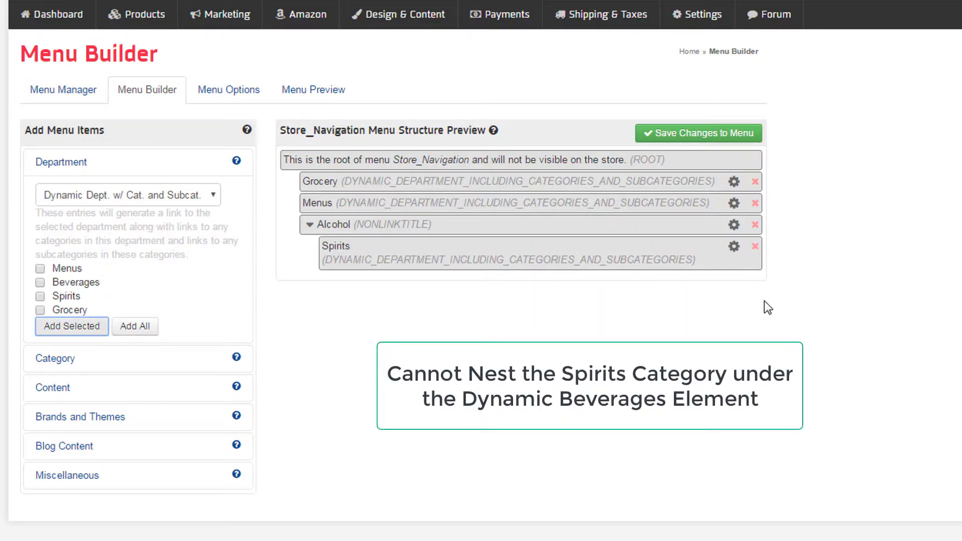
click(161, 197)
click(146, 239)
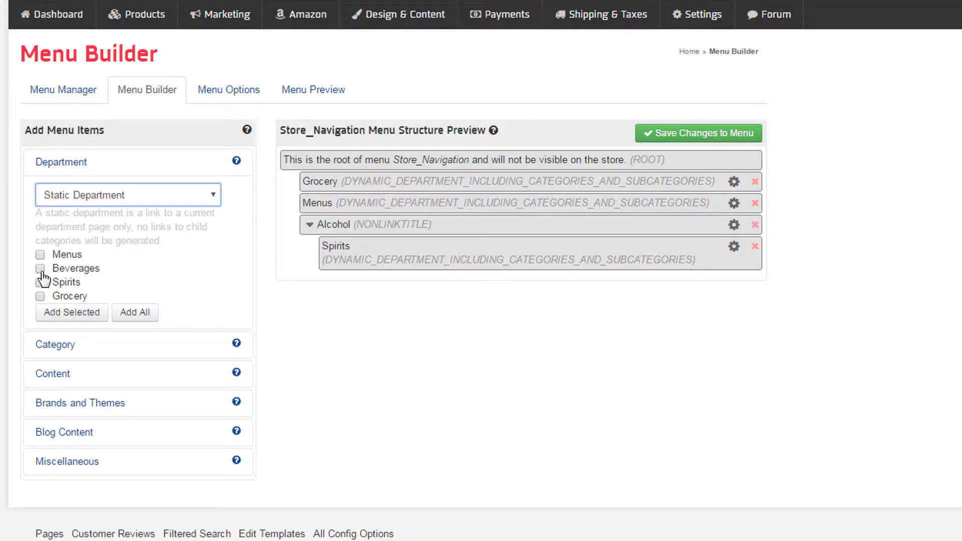
click(40, 269)
click(62, 314)
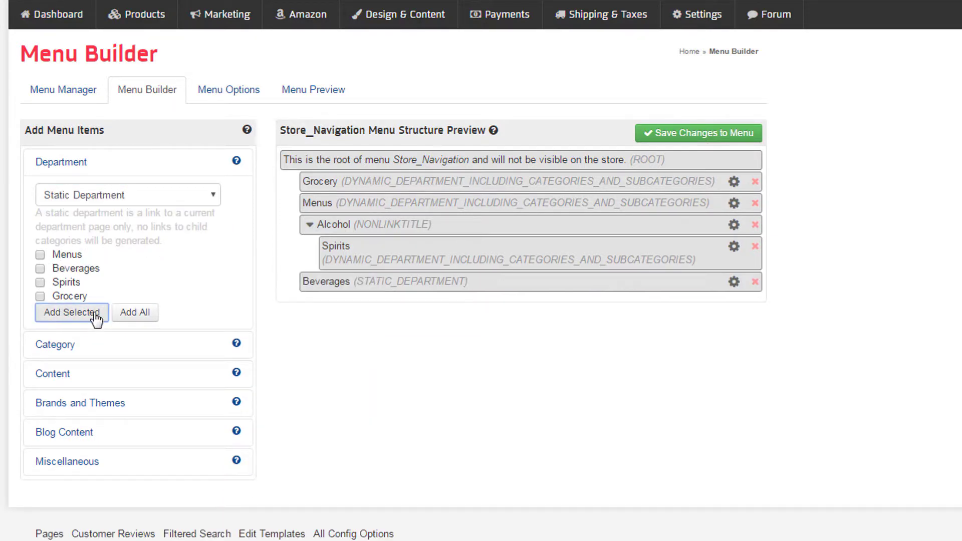
drag(386, 287, 412, 279)
- Add static Beer, Wine and Liquor categories and nest them under Beverages
click(55, 345)
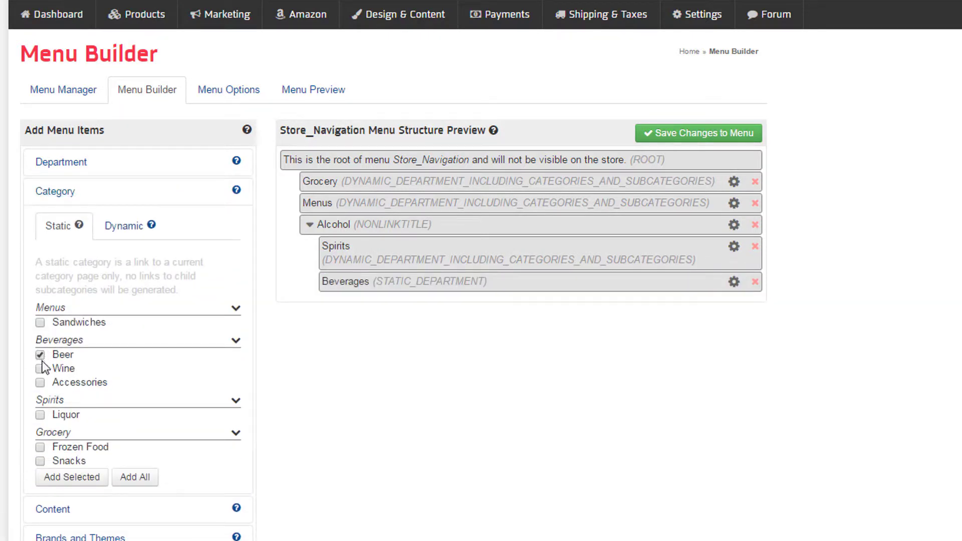
click(41, 369)
click(88, 480)
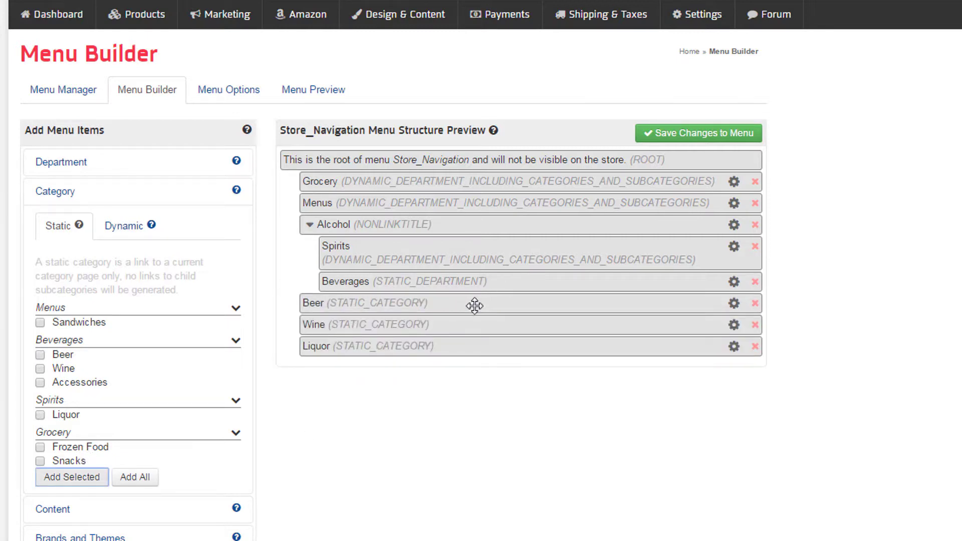
drag(475, 303, 474, 351)
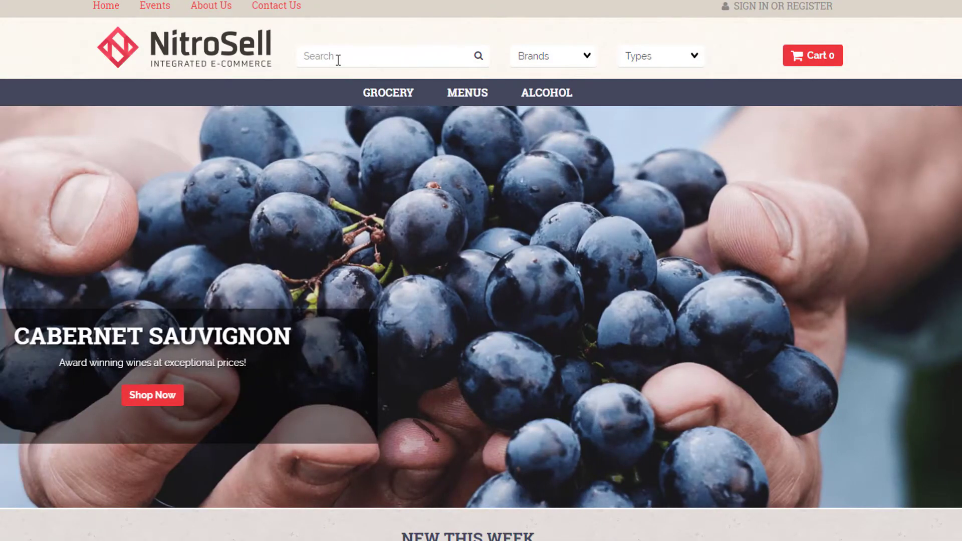
- View the storefront's Alcohol dropdown listing Spirits and Beverages with Beer, Wine and Liquor
mouse_move(548, 96)
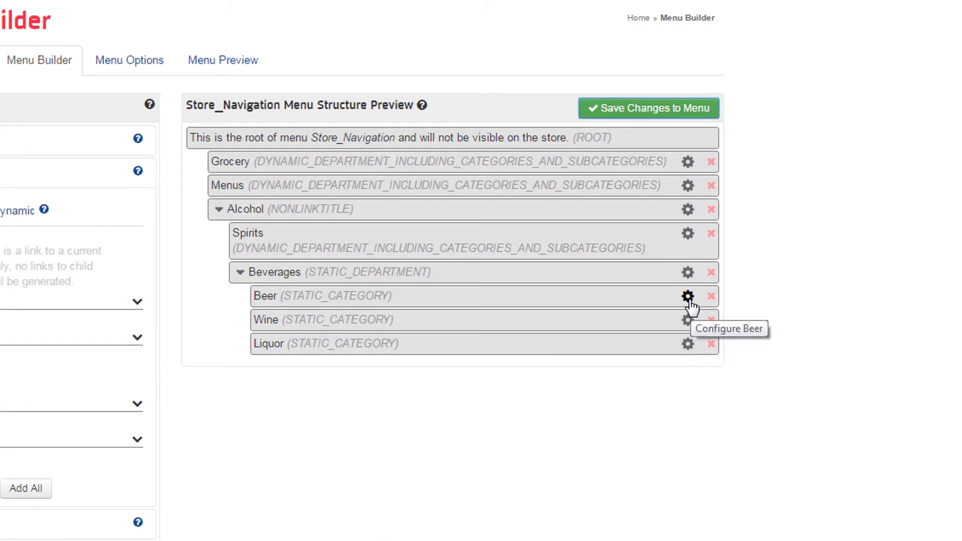
- Relabel the Beer menu entry to Beers and give it the sub label Domestic
click(688, 297)
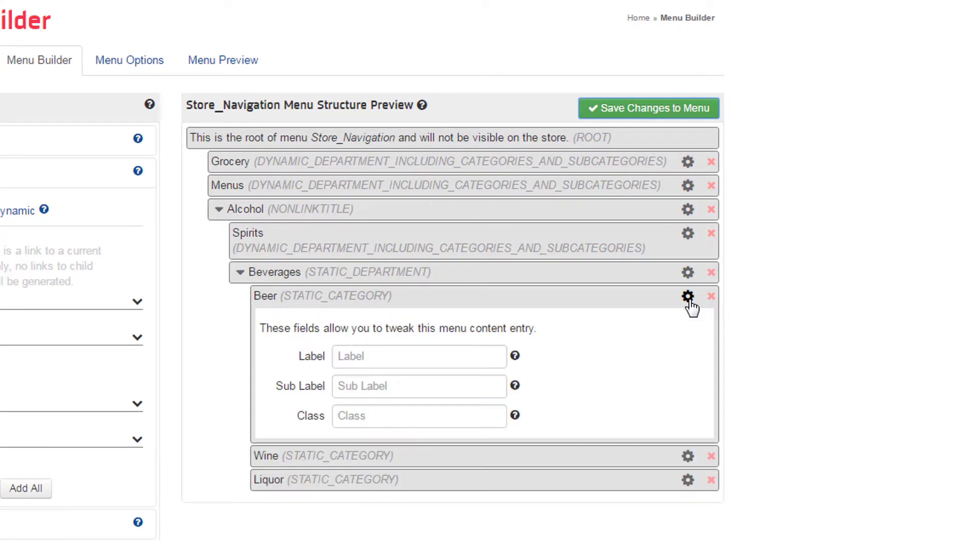
click(462, 359)
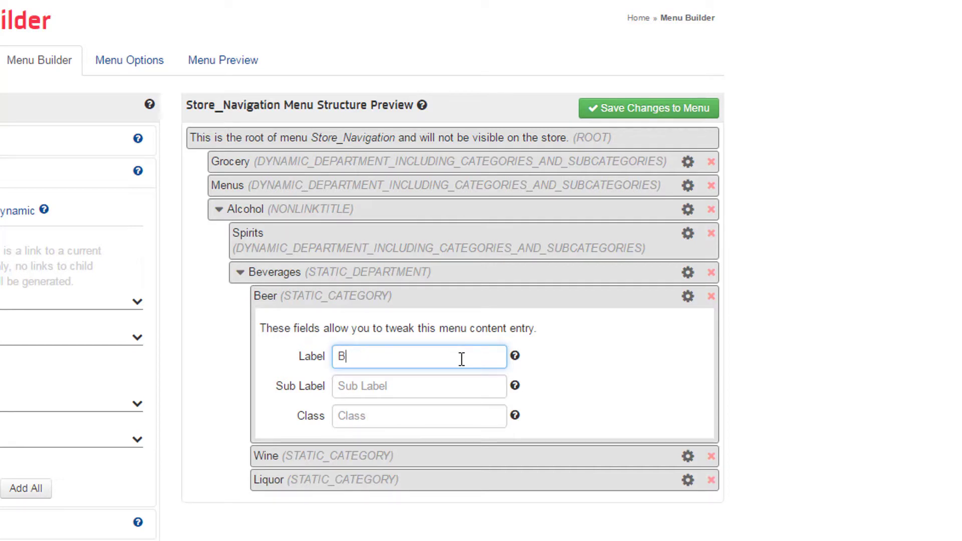
key(Tab)
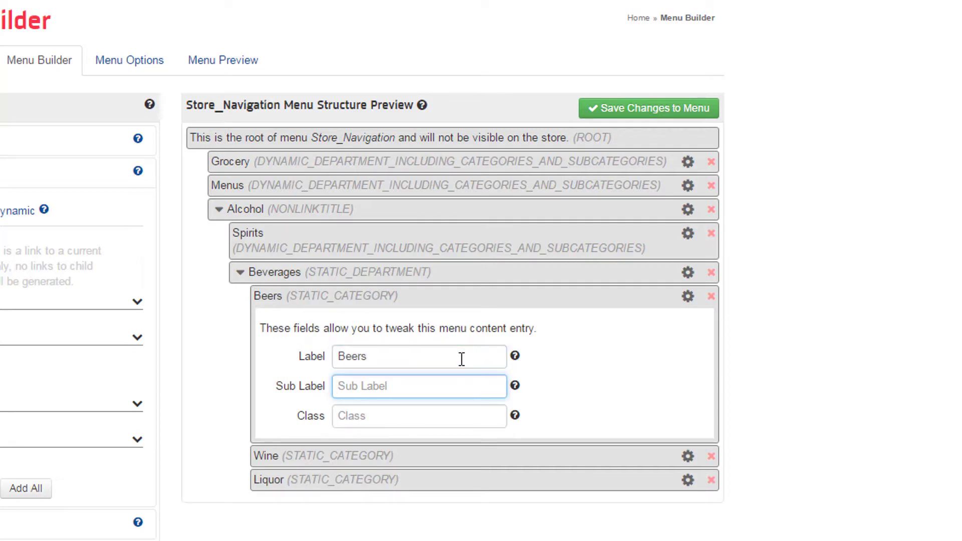
text(Domestic)
click(425, 418)
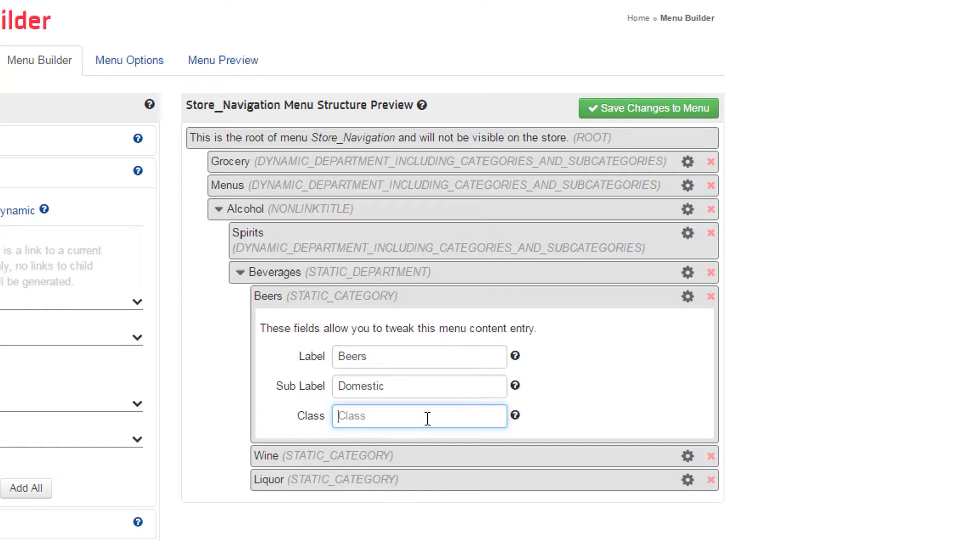
click(802, 426)
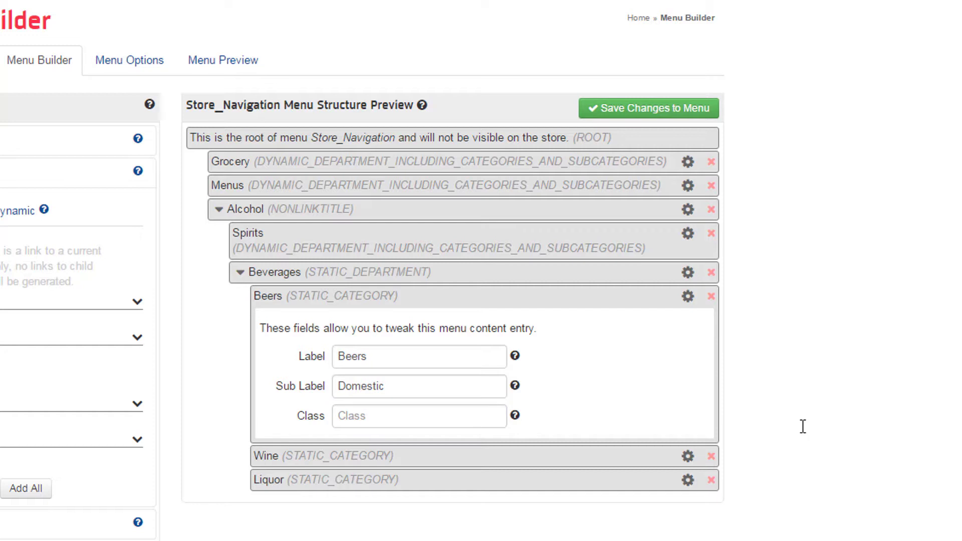
- Delete the Liquor category from Beverages and save the Store_Navigation menu
click(239, 275)
click(239, 274)
click(239, 274)
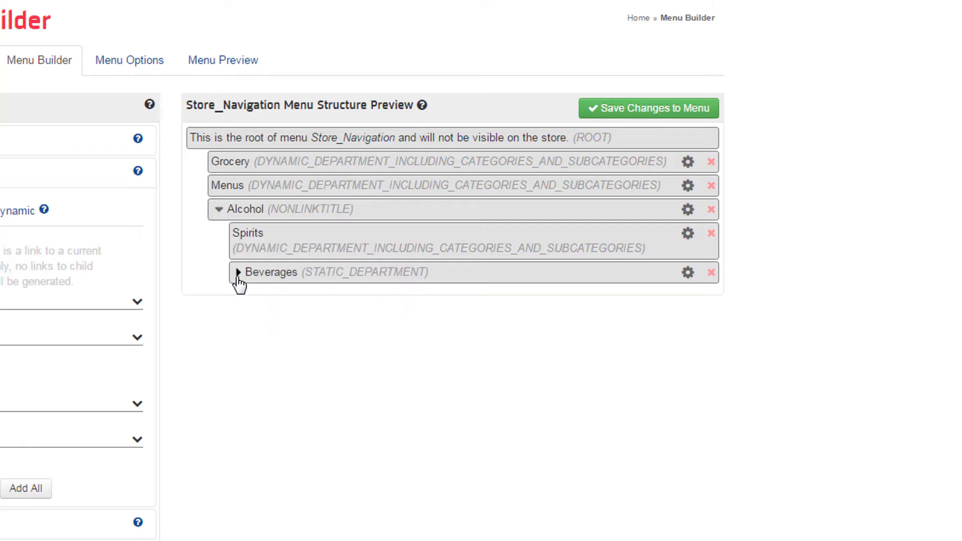
click(222, 211)
click(222, 211)
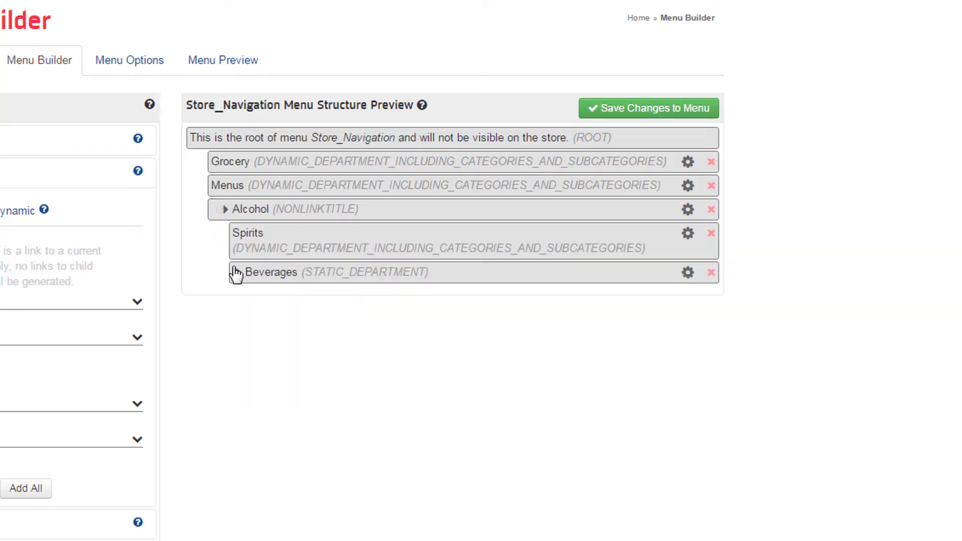
click(236, 273)
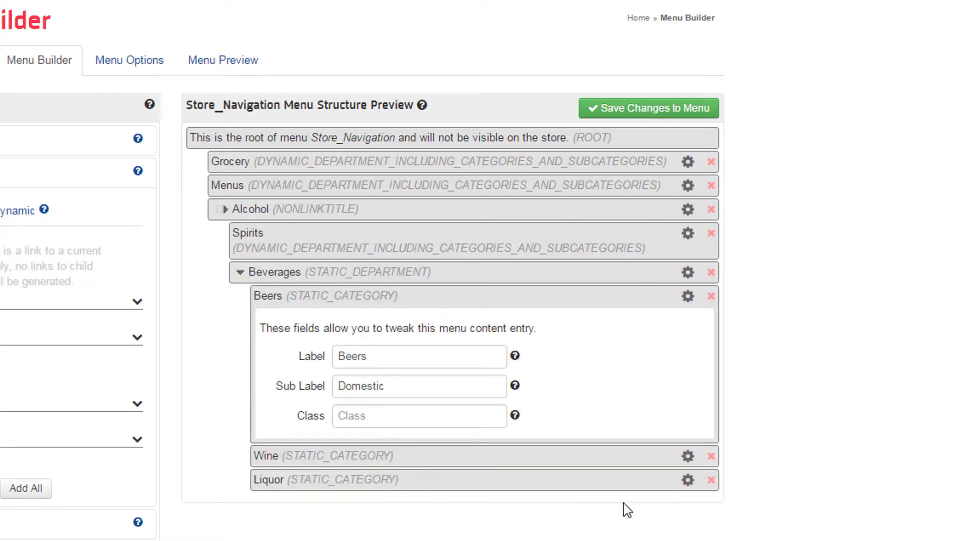
click(711, 480)
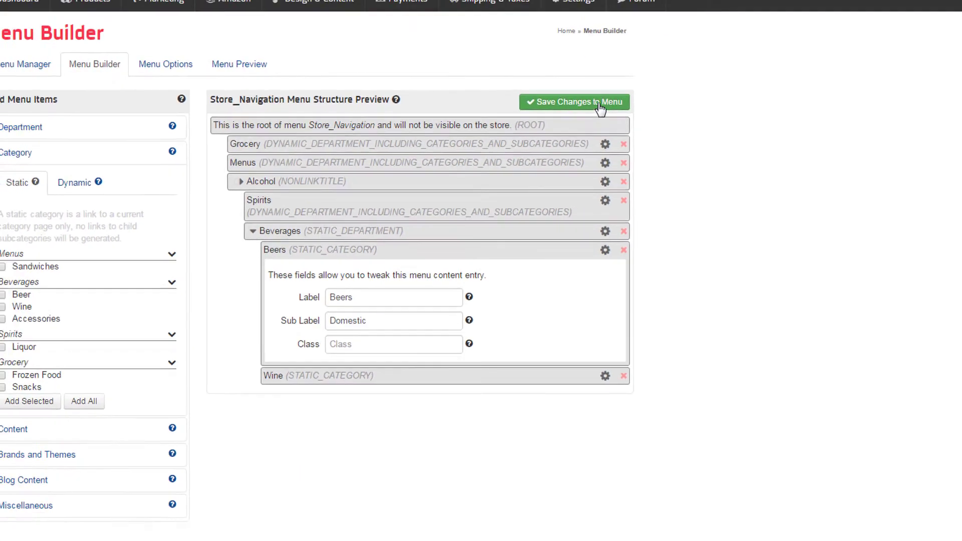
click(601, 107)
click(29, 68)
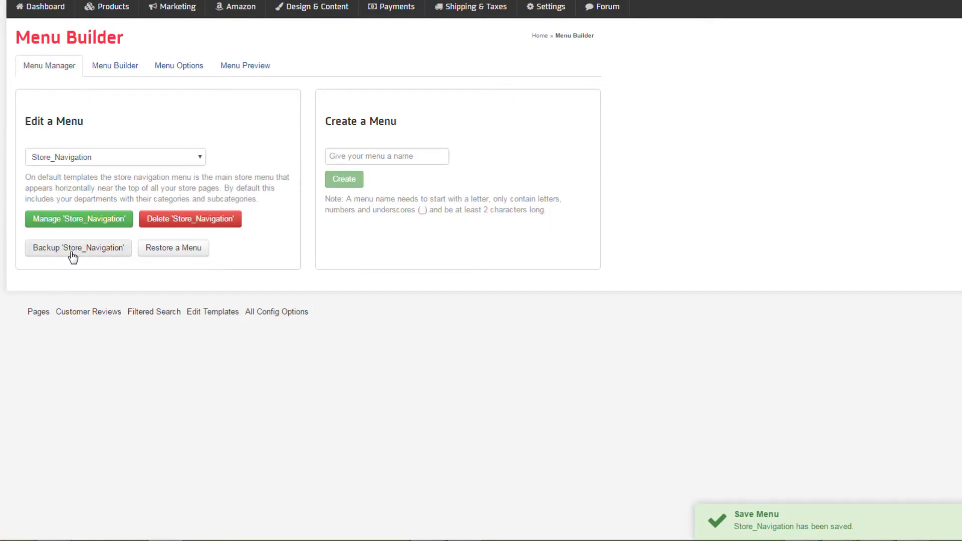
- Download a Store_Navigation backup and reopen that menu to review its structure
click(103, 256)
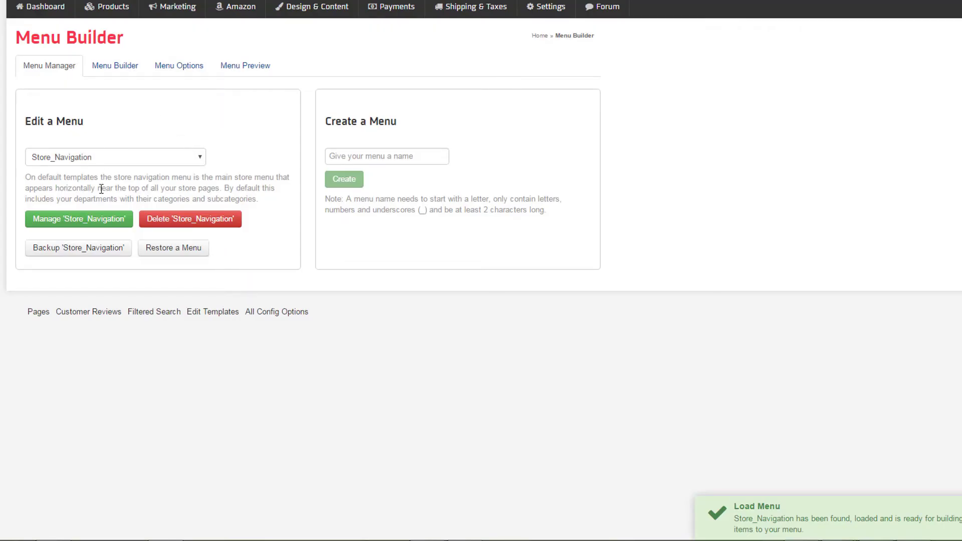
click(95, 220)
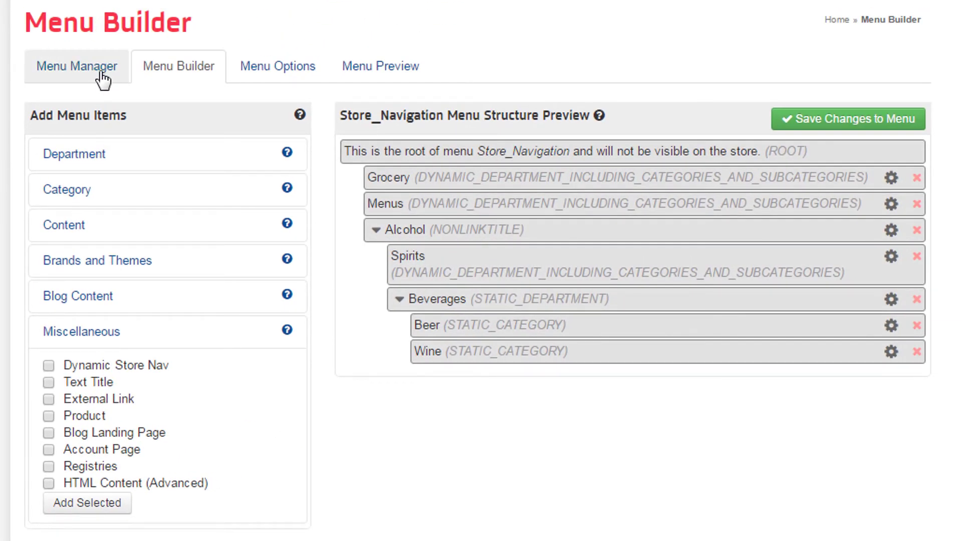
- Select Header_menu in Menu Manager and open it for editing
click(102, 71)
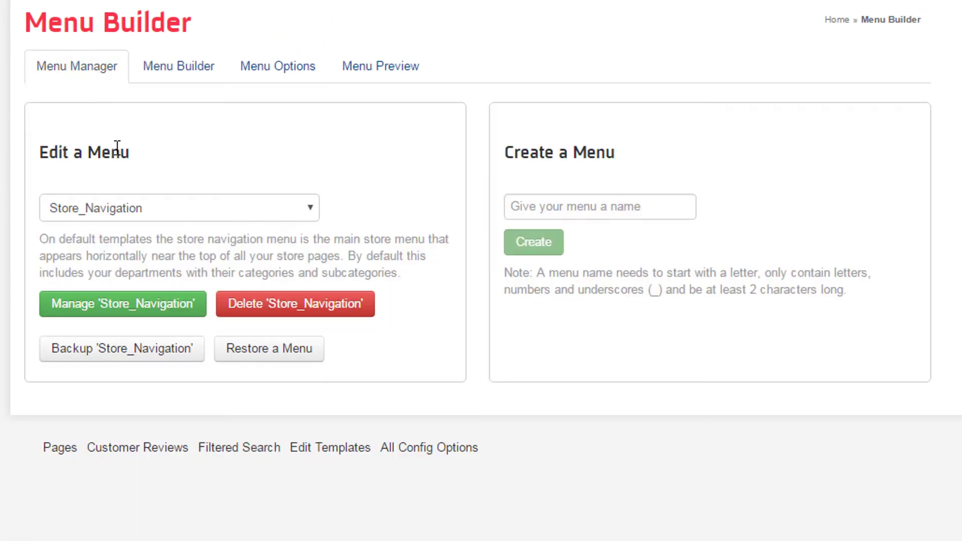
click(217, 210)
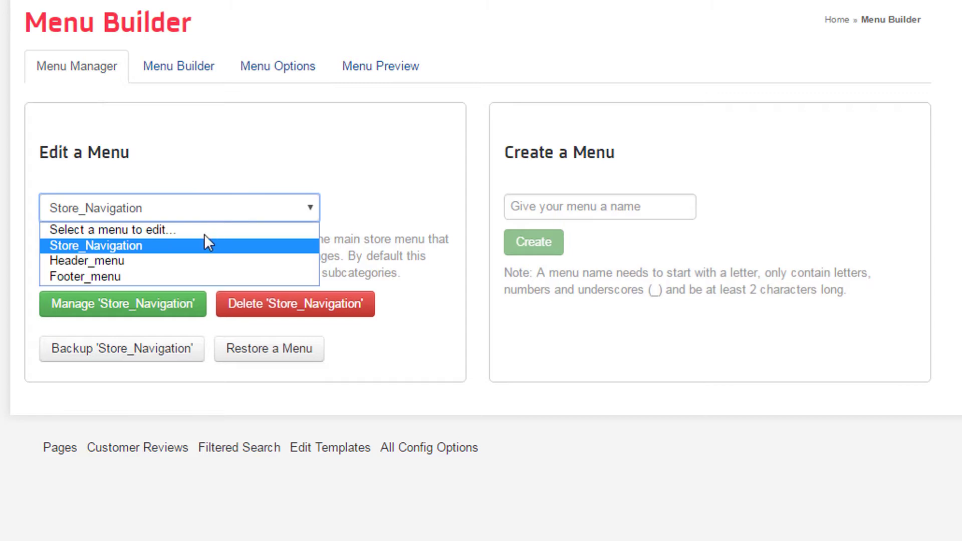
click(140, 262)
click(137, 311)
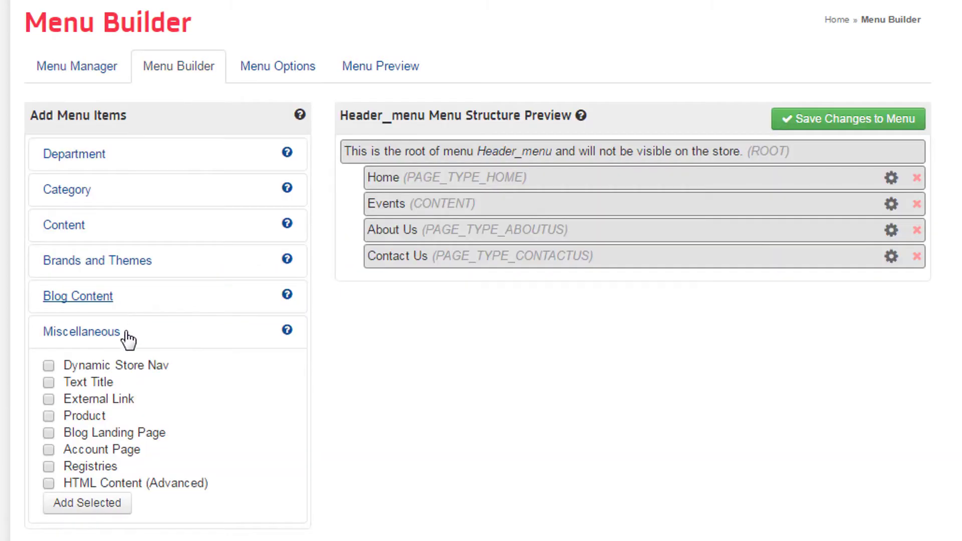
- Add an external link labelled Promotions pointing to /promotions/
click(49, 399)
click(75, 501)
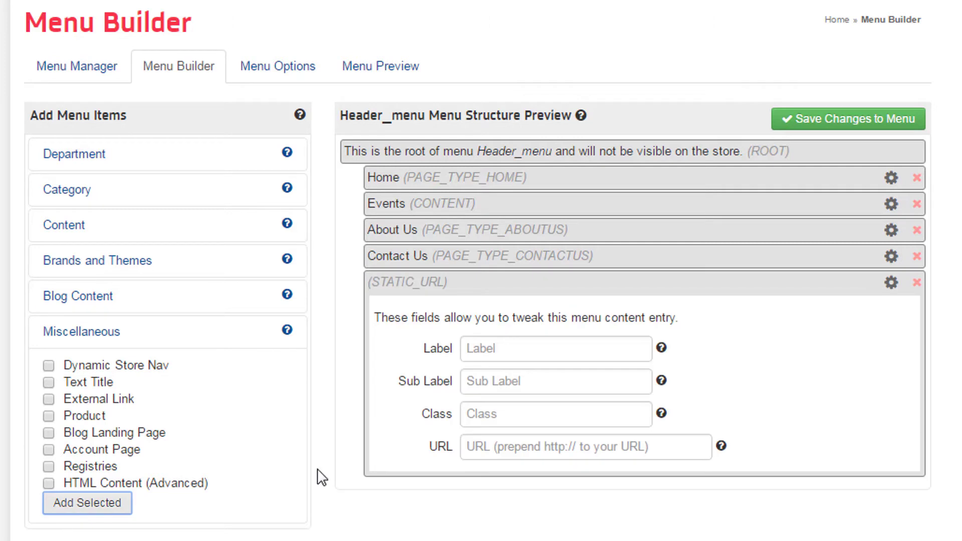
click(540, 357)
text(Promotions)
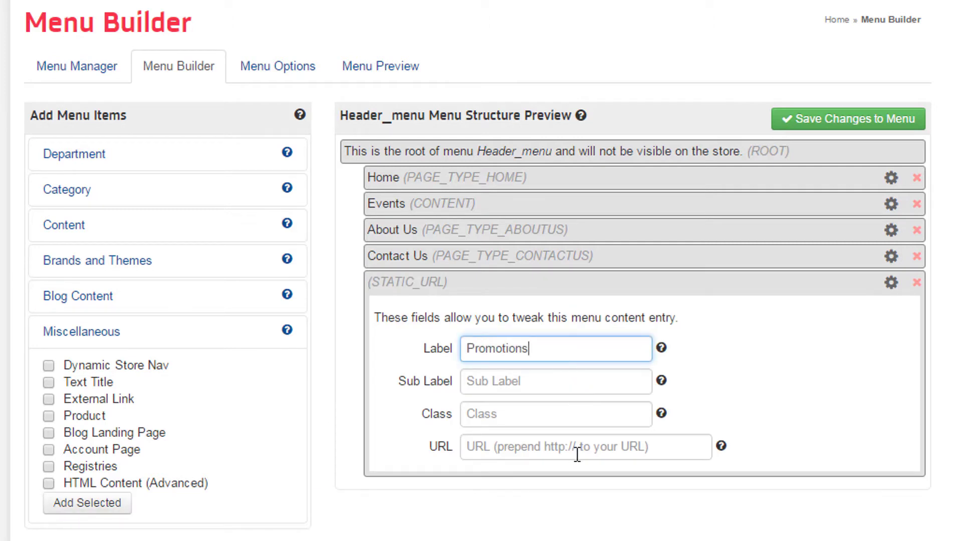
click(579, 453)
text(/o)
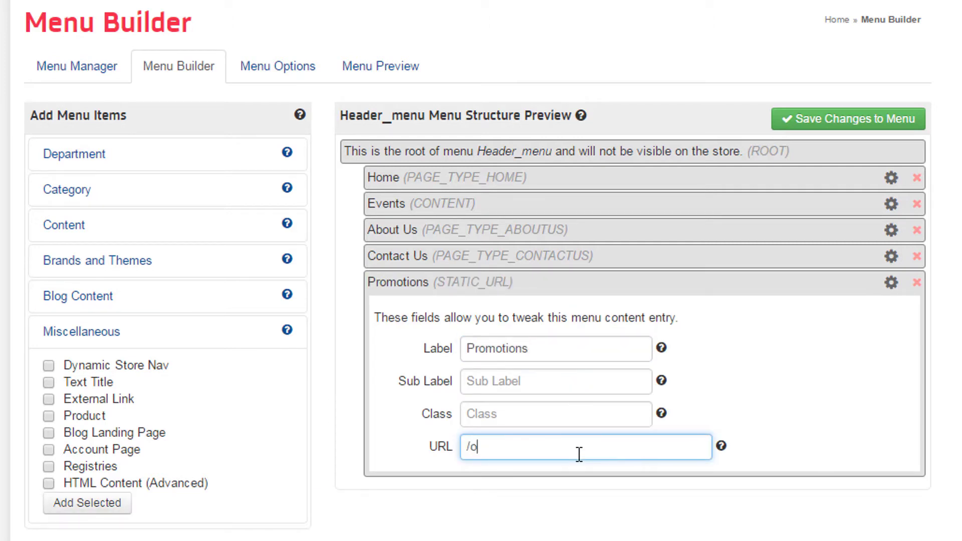
text(romotions/)
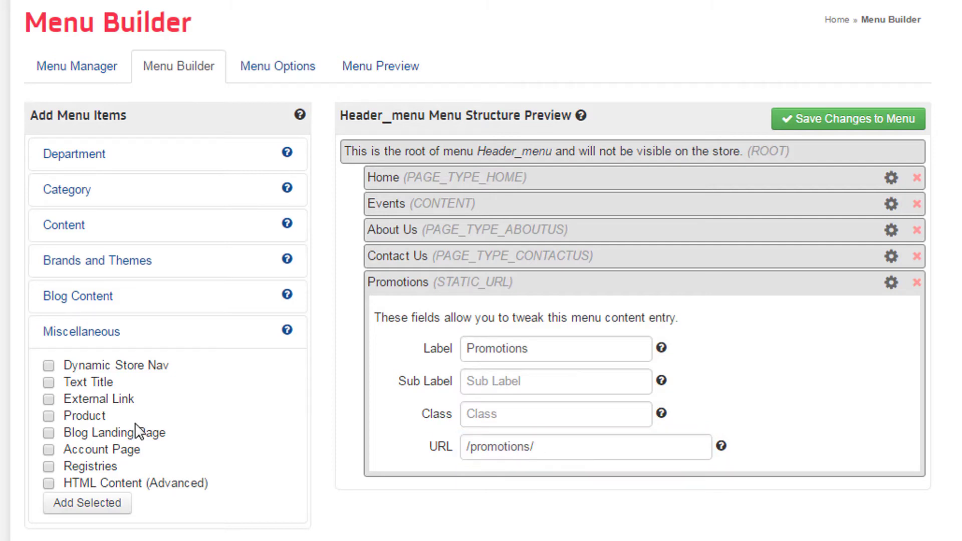
- Add a Bud Beer product item linked to Bud 12oz Can 6 Pk, plus a blog landing page item
click(49, 416)
click(93, 504)
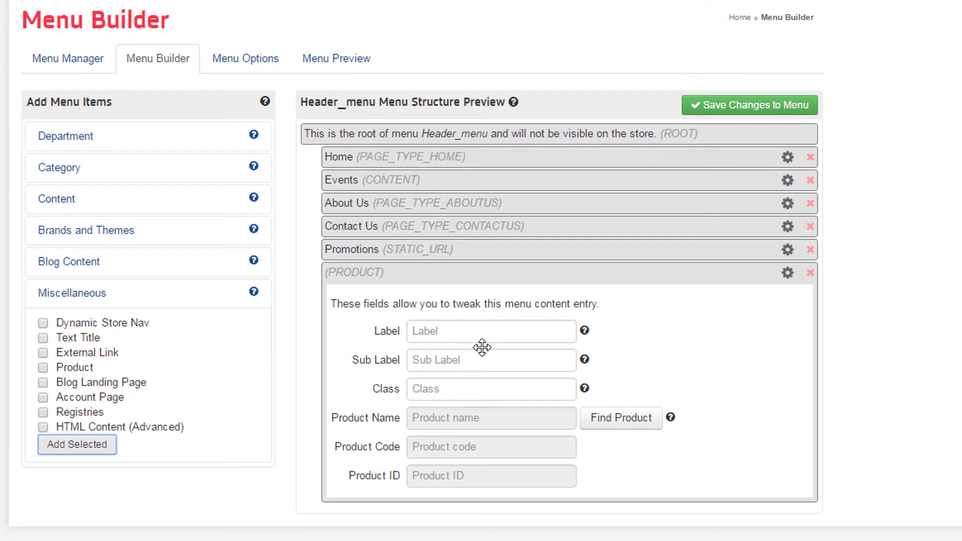
click(494, 330)
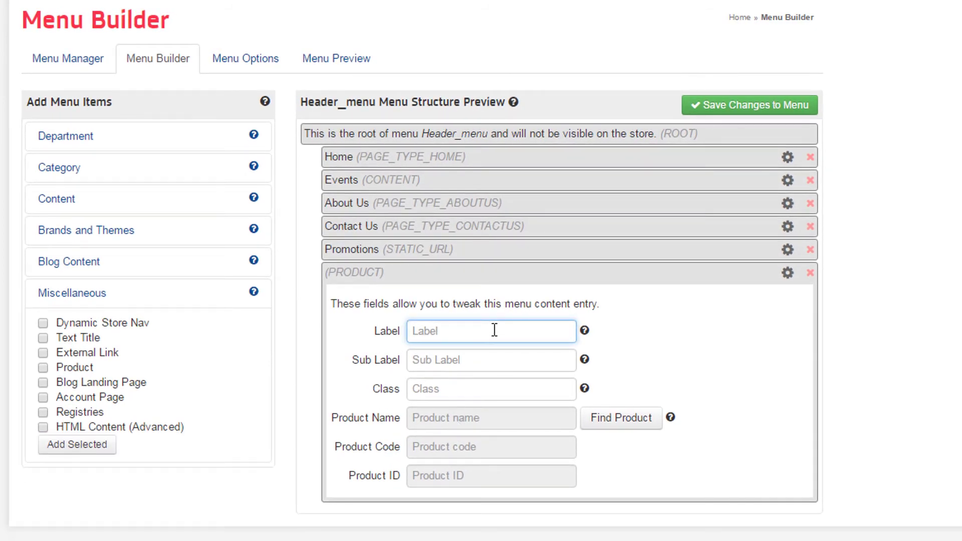
text(Bud Beer)
click(624, 419)
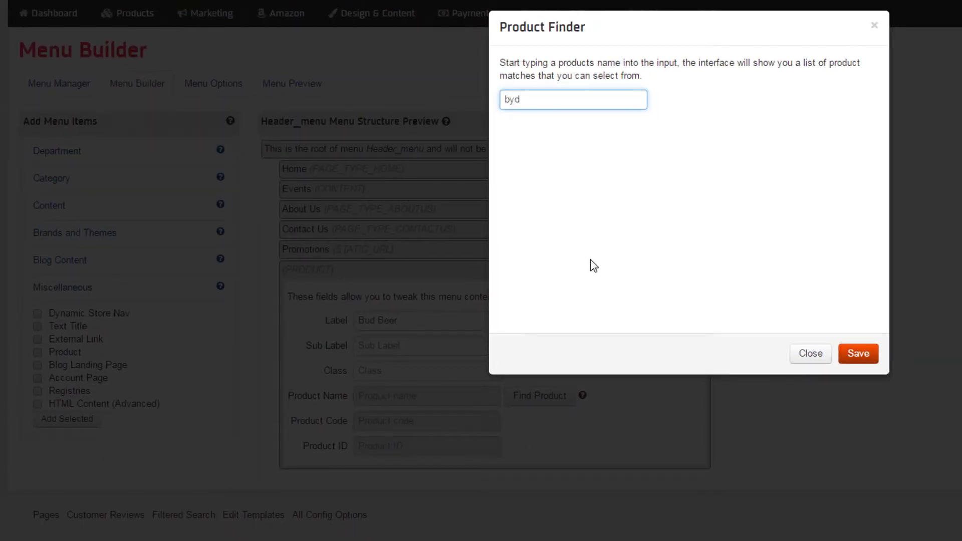
text(bud)
click(563, 145)
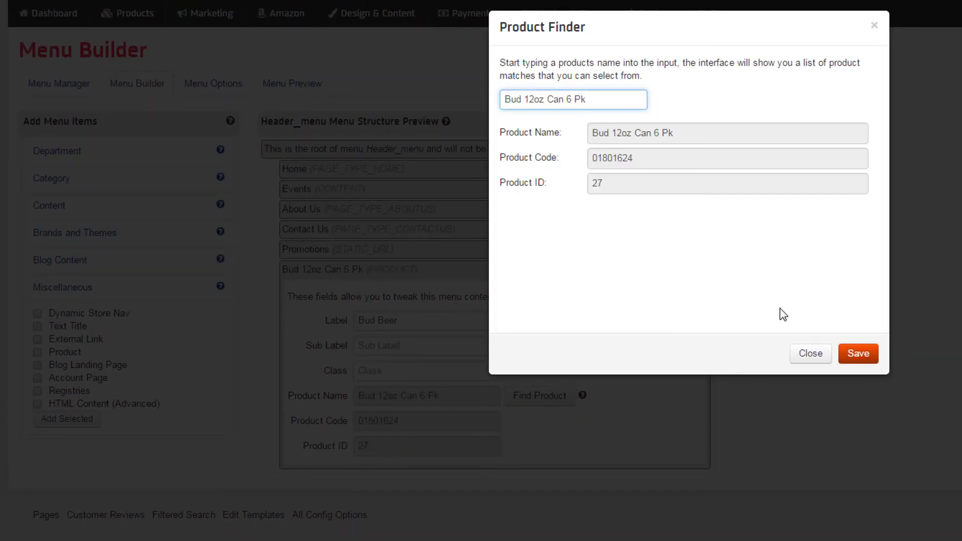
click(859, 354)
click(37, 364)
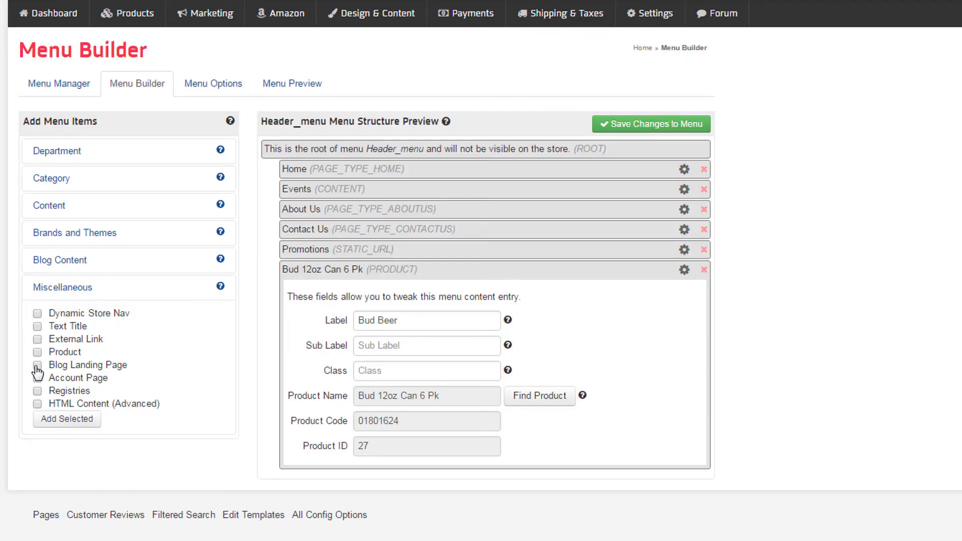
click(67, 418)
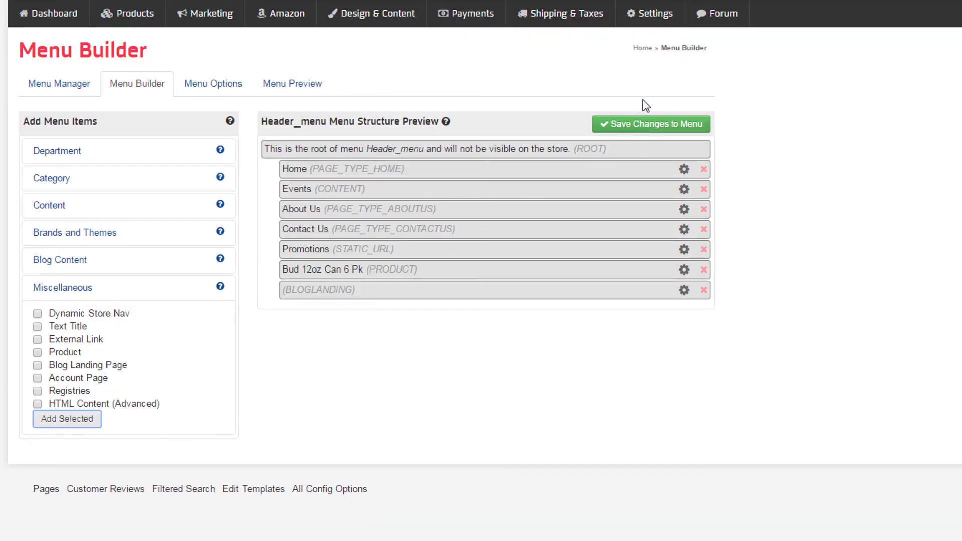
- Save Header_menu and open Footer_menu for editing
click(640, 124)
click(60, 87)
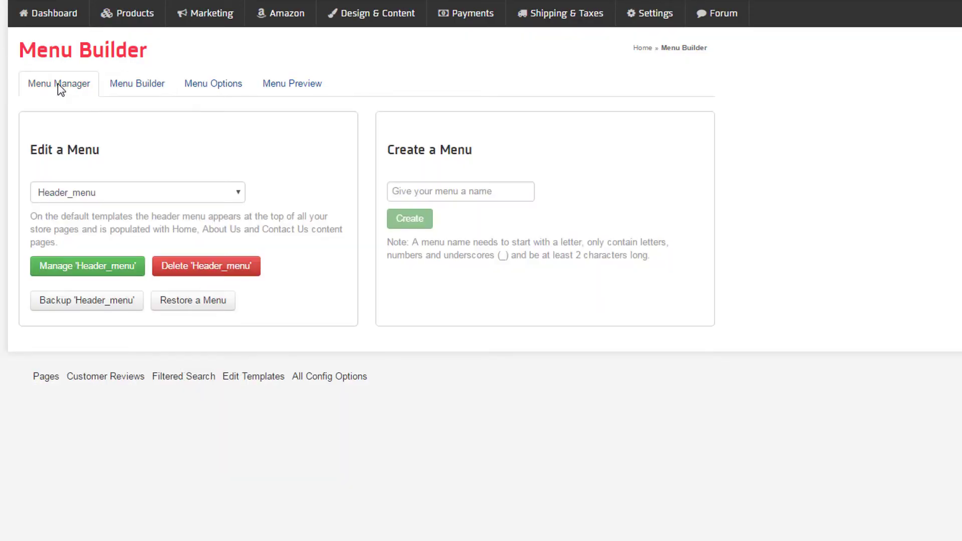
click(96, 194)
click(90, 245)
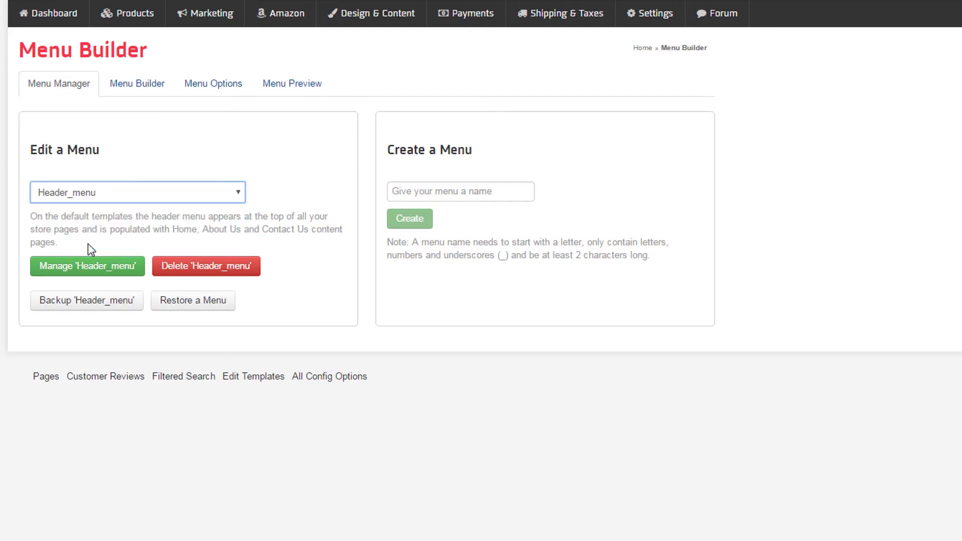
click(91, 264)
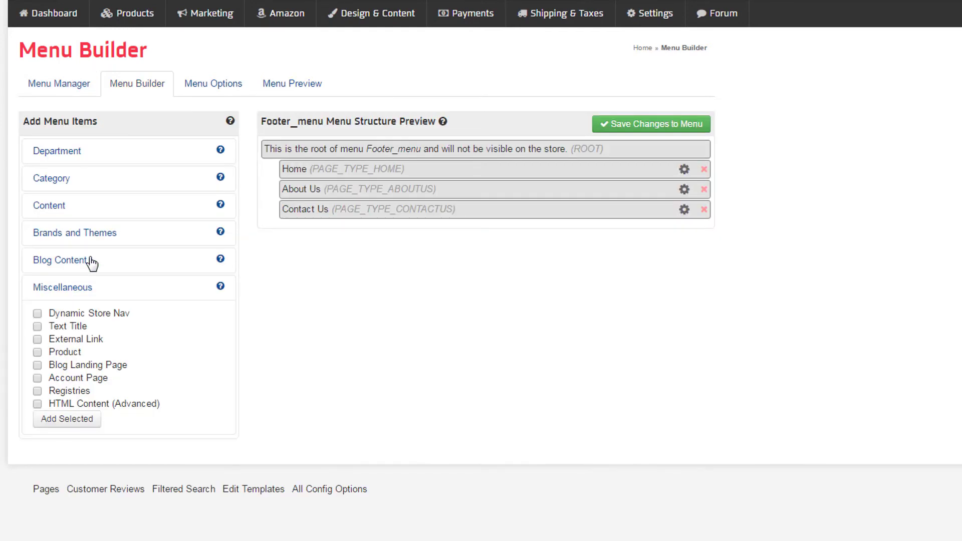
- Add Account Page, Registries and HTML Content items to Footer_menu and save it
click(40, 379)
click(65, 421)
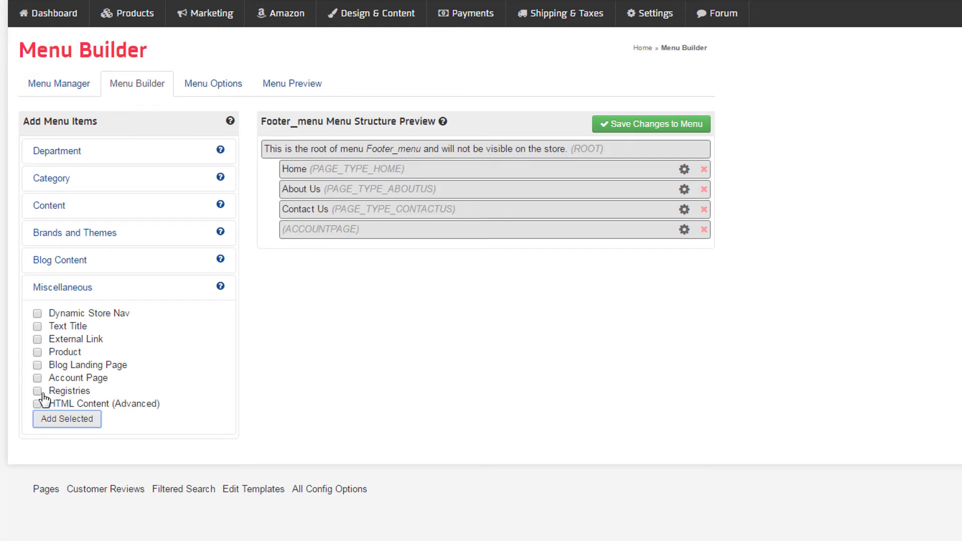
click(37, 391)
click(60, 423)
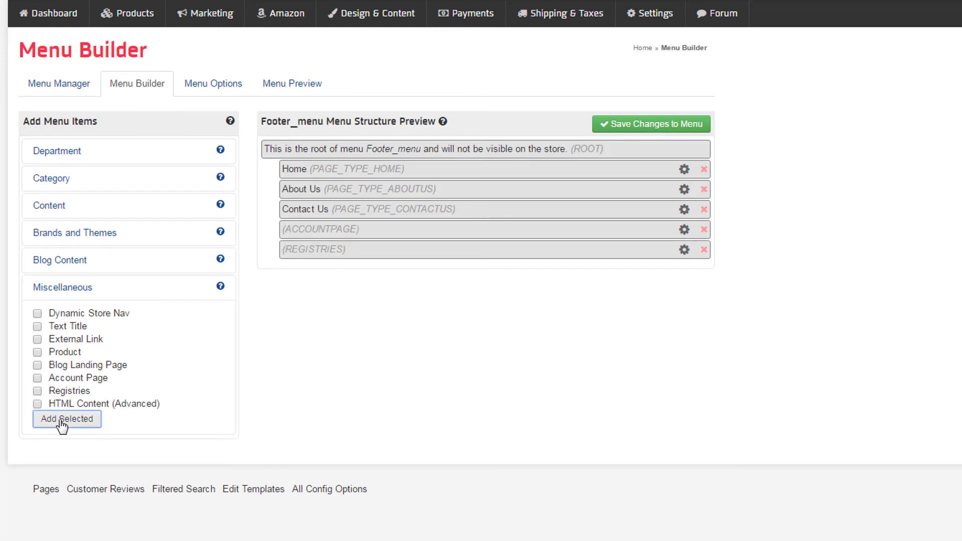
click(38, 404)
click(63, 426)
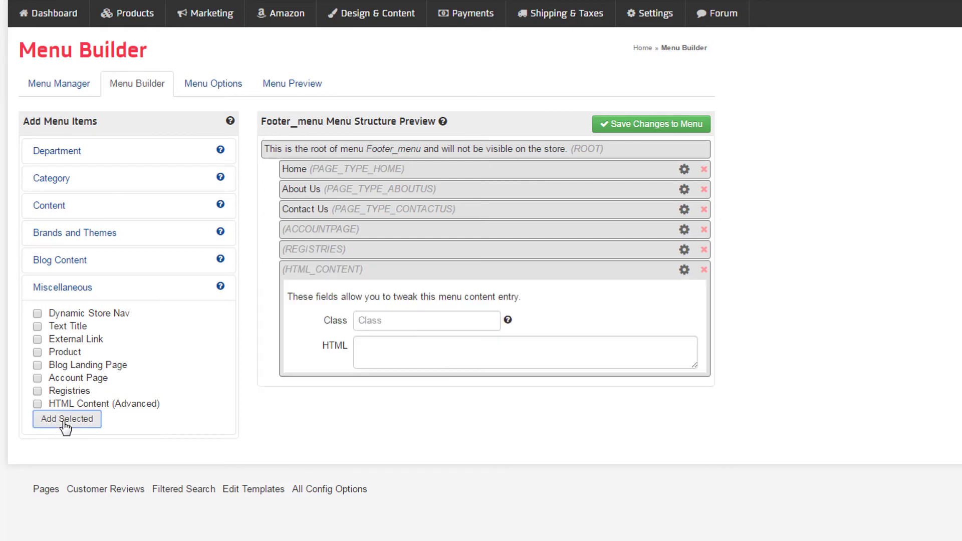
click(397, 317)
click(391, 348)
click(654, 133)
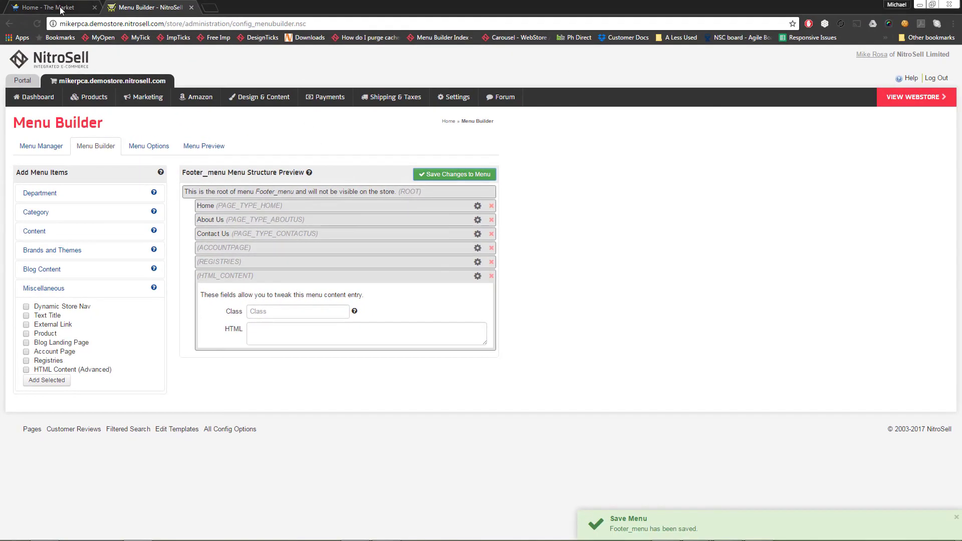
- Reload the 'Home - The Market' storefront and check the header's Promotions, Bud Beer, Blog and footer's Account, Registries links
click(60, 7)
key(F5)
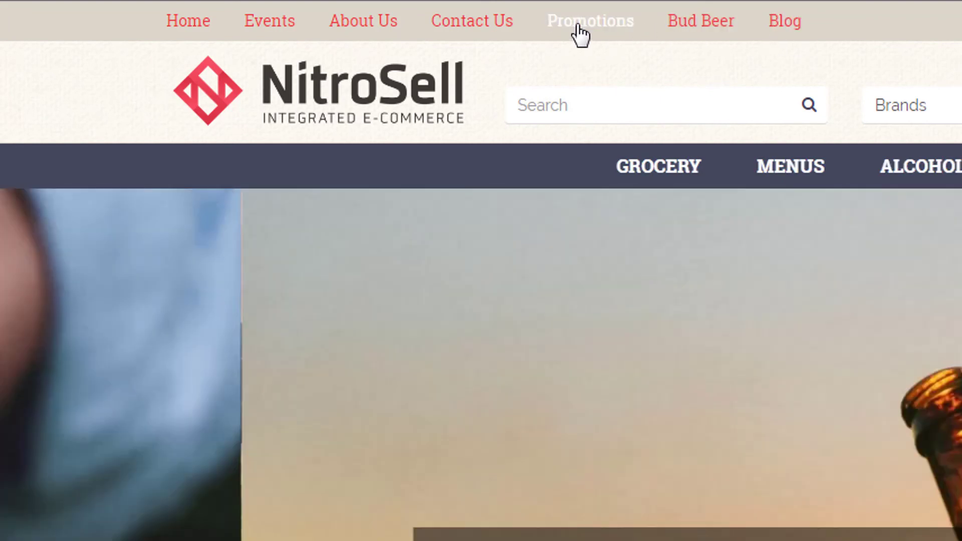
scroll(421, 30, down, 20)
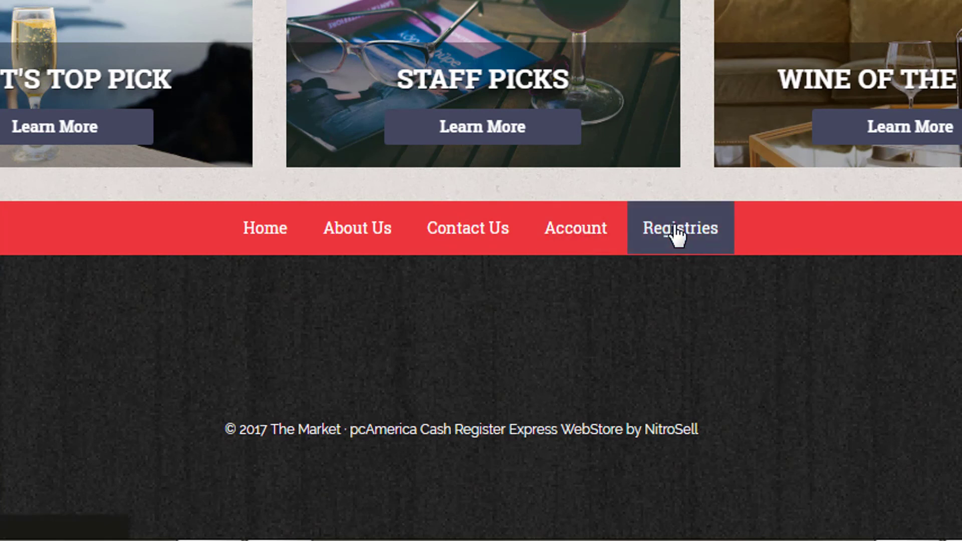
scroll(313, 167, up, 20)
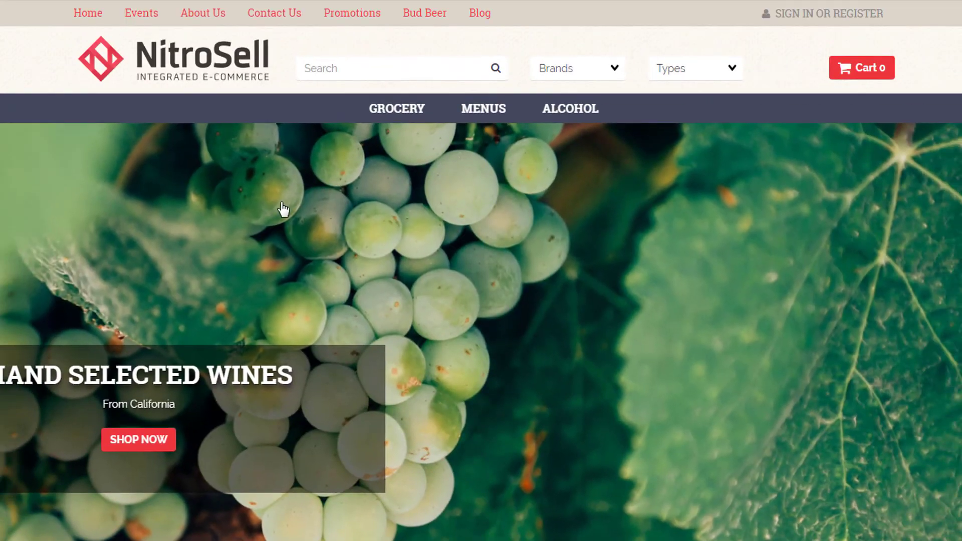